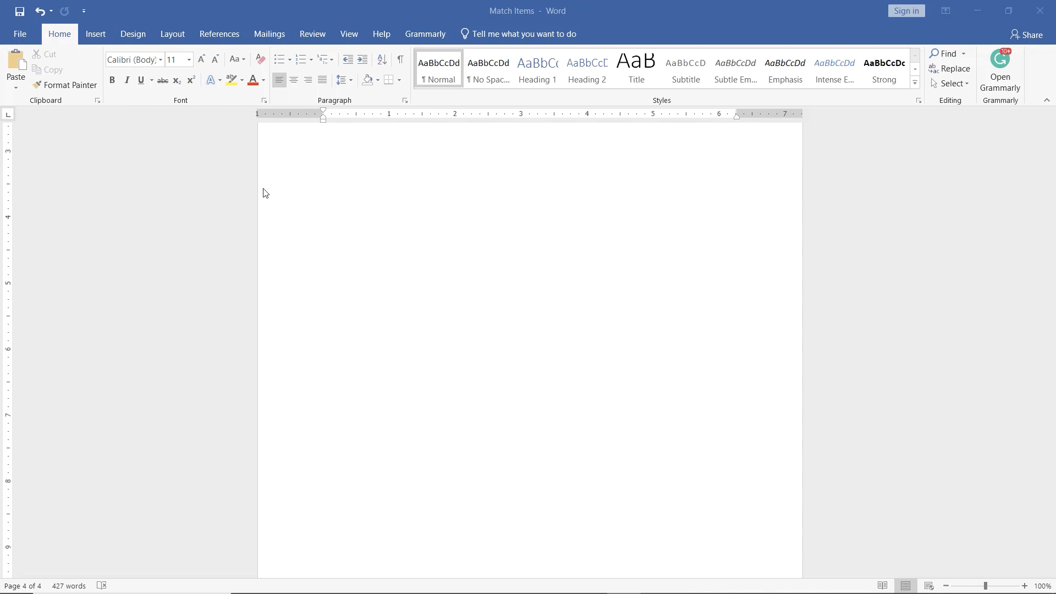
Step: Enable confirmation of file format conversion on open in the advanced general options of Word
{"action": "left_click", "coordinate": [19, 36]}
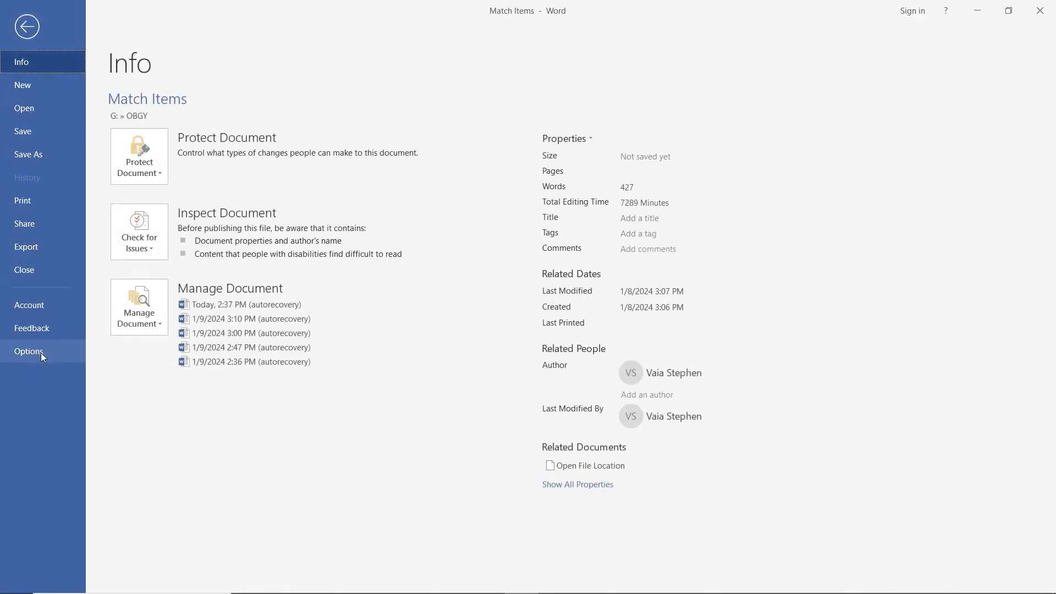
{"action": "left_click", "coordinate": [41, 352]}
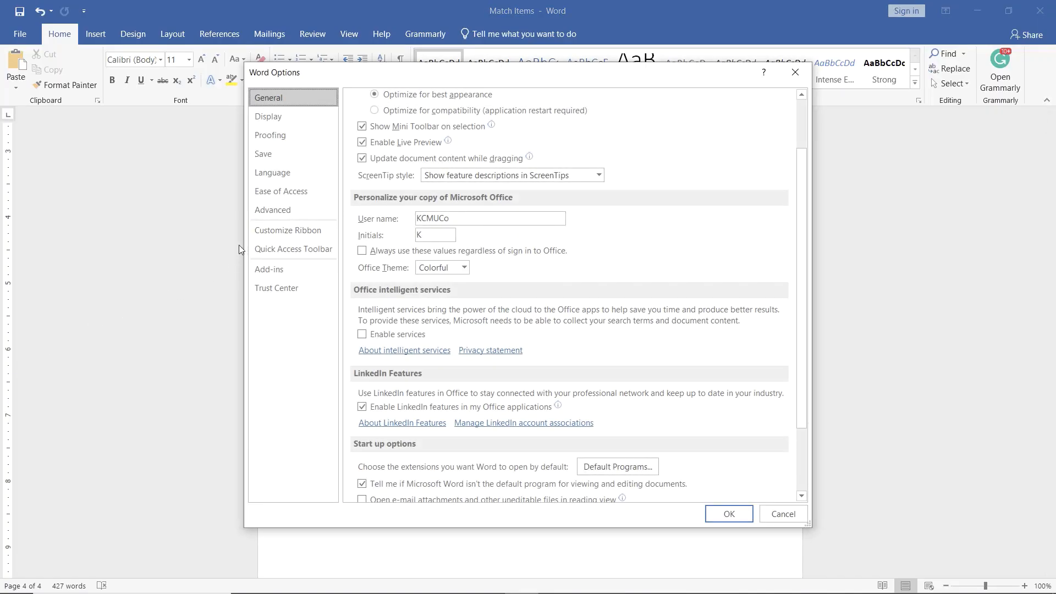
{"action": "left_click", "coordinate": [283, 209]}
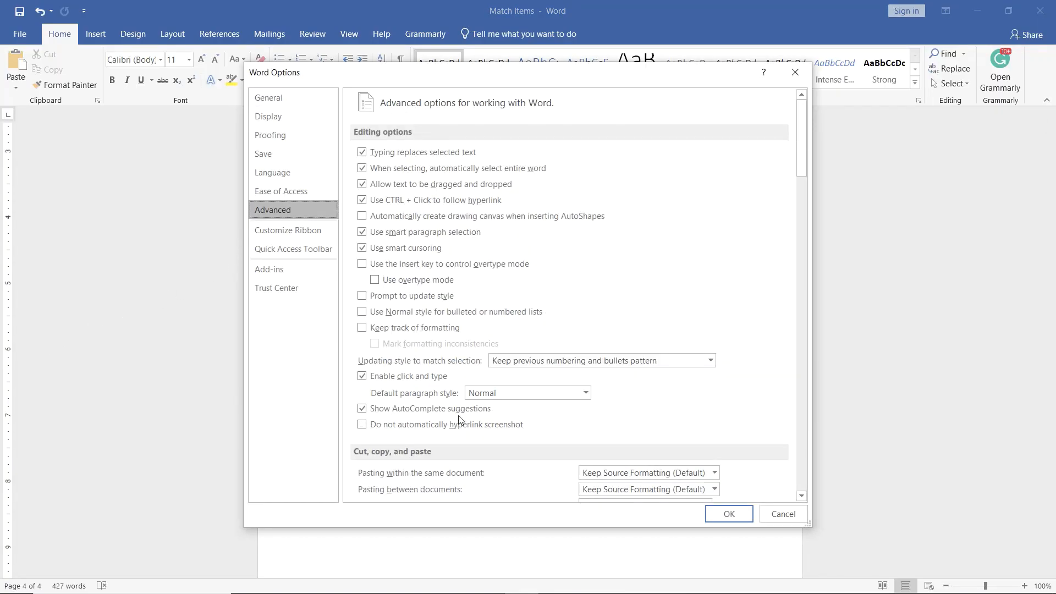
{"action": "left_click_drag", "start_coordinate": [802, 165], "coordinate": [803, 441]}
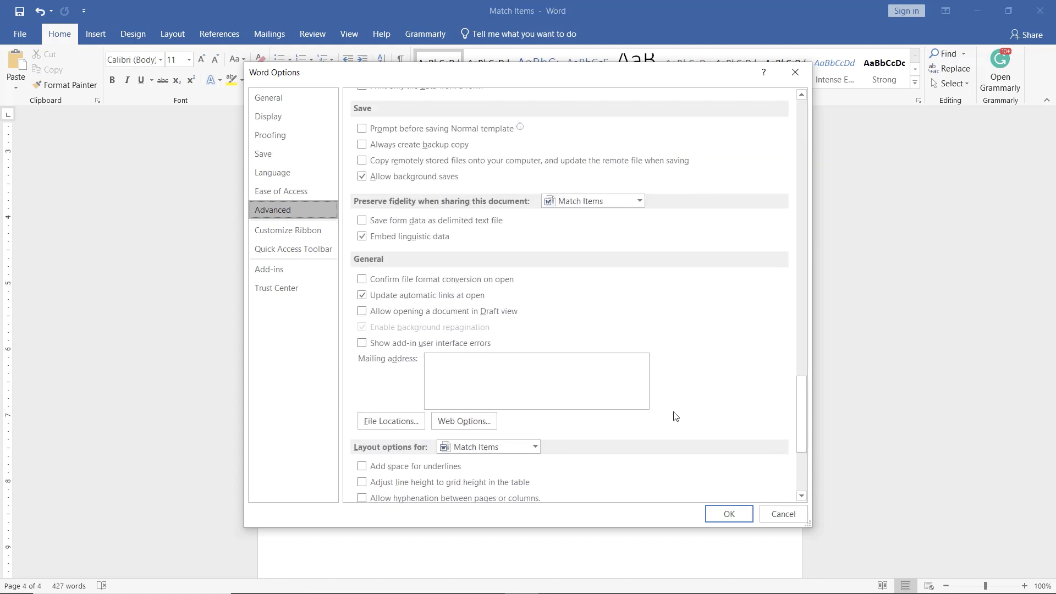
{"action": "left_click", "coordinate": [362, 279]}
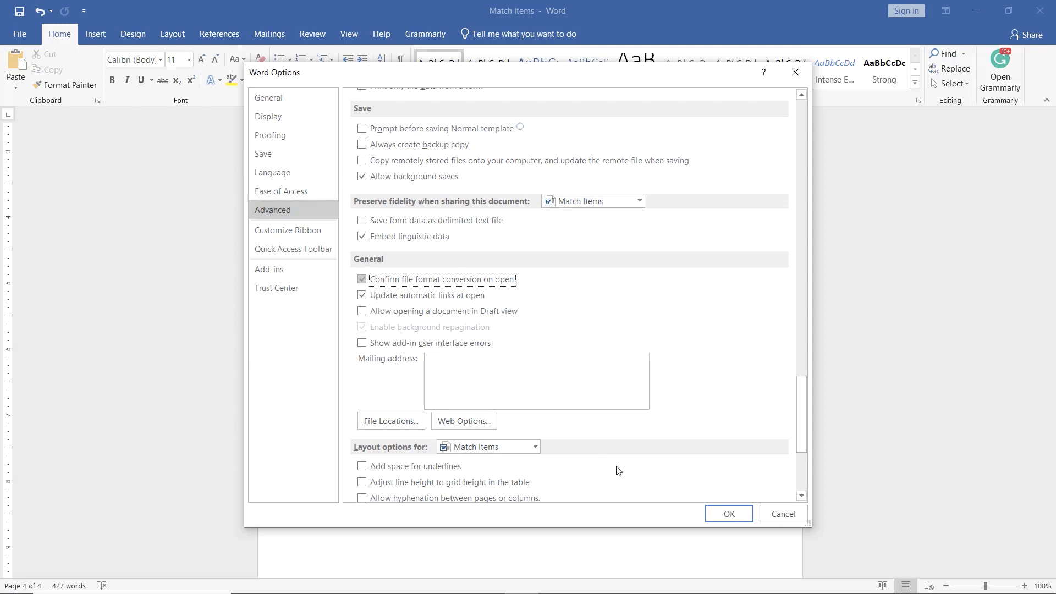
{"action": "left_click", "coordinate": [729, 513]}
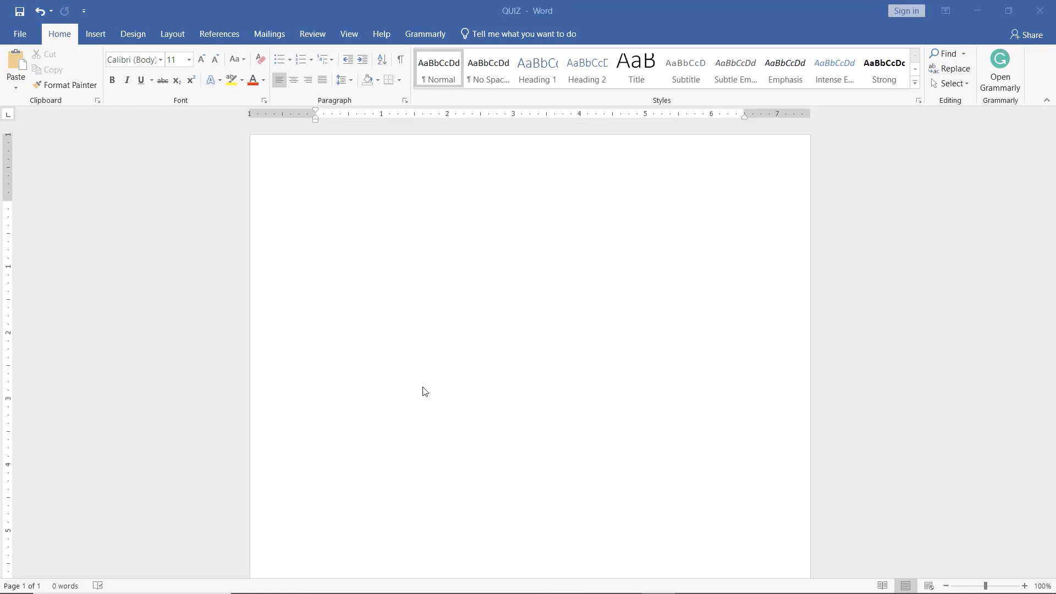
Step: Write two multiple-choice questions, on the column-row intersection and Excel's numeric-entry function, each with options A to D and lines ANSWER: D and ANSWER: B
{"action": "left_click", "coordinate": [390, 308]}
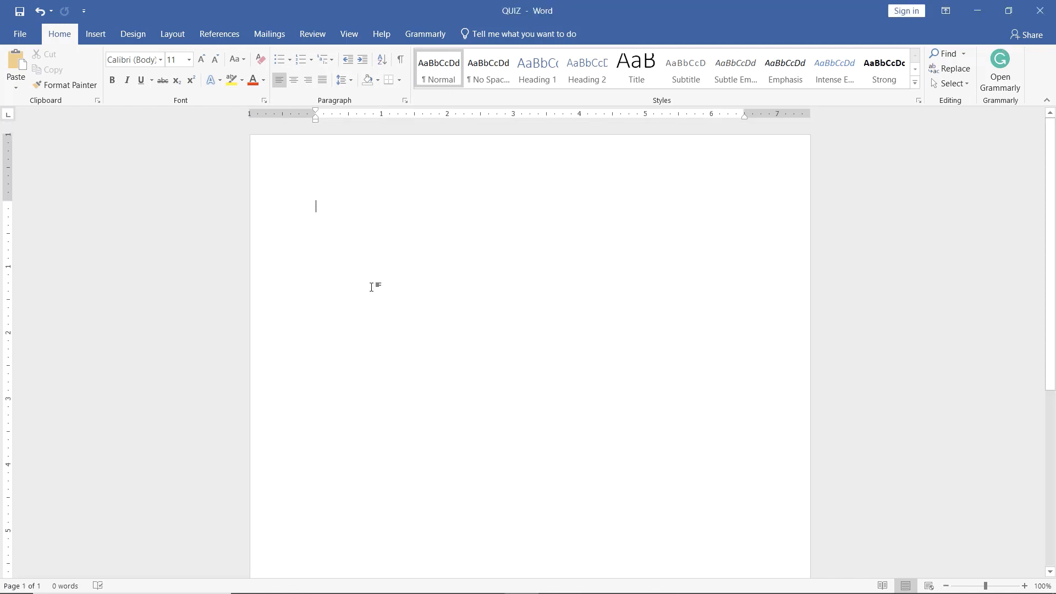
{"action": "type", "text": "What is the intersection of a column and a row on a worksheet called? A. Column B. Value C. Address D. Cell ANSWER: D  Which function in Excel tells how many numeric entries are there? A. NUM B. COUNT C. SUM D. MAX ANSWER: B"}
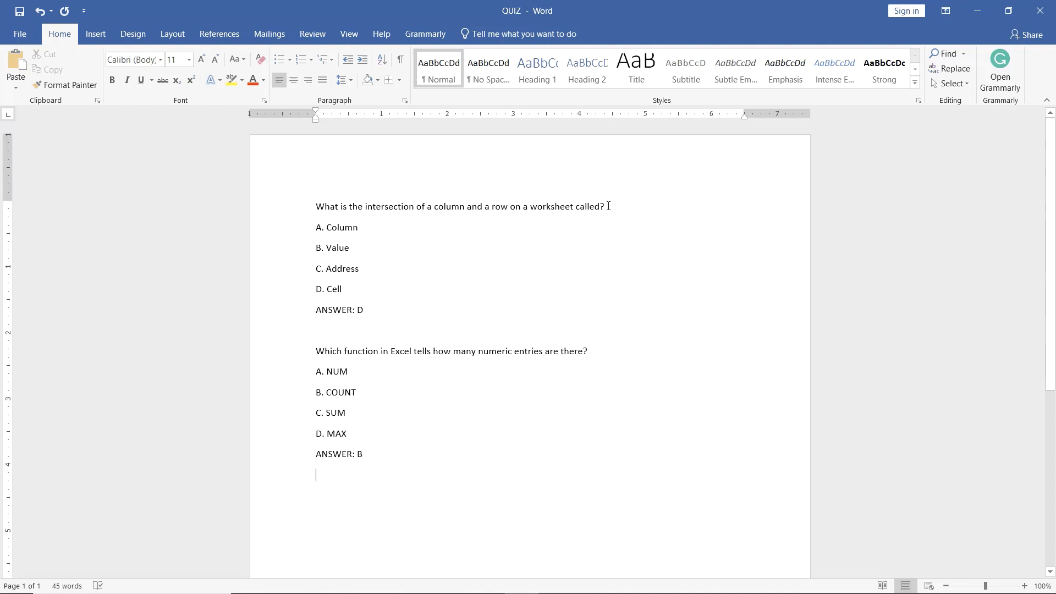
Step: Review the first question's wording, ANSWER line and option A label, undoing the stray edit in option A
{"action": "left_click_drag", "start_coordinate": [606, 206], "coordinate": [359, 270]}
{"action": "left_click_drag", "start_coordinate": [397, 319], "coordinate": [295, 337]}
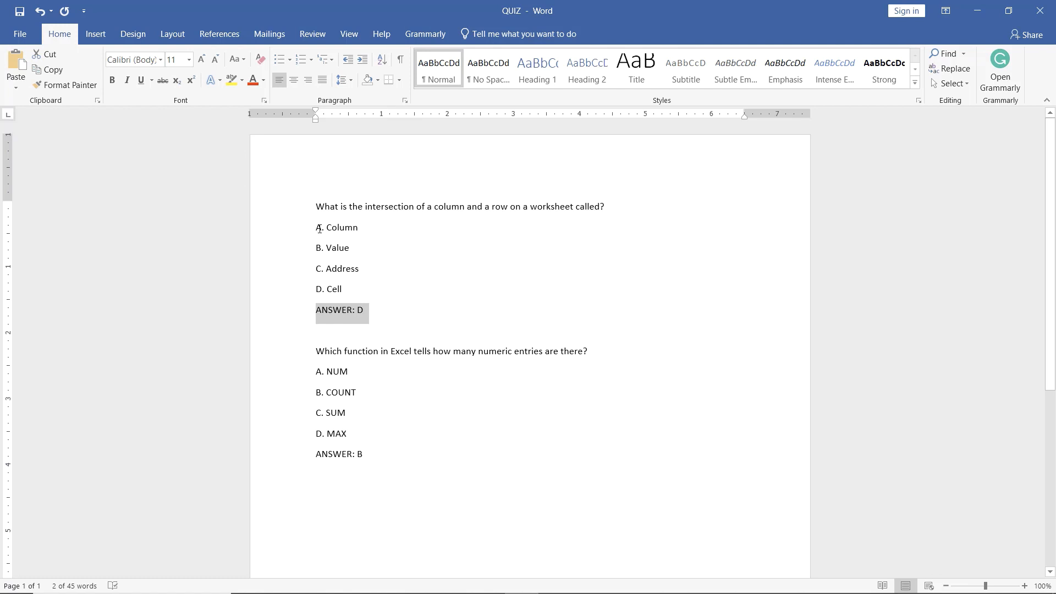
{"action": "left_click_drag", "start_coordinate": [320, 230], "coordinate": [315, 230]}
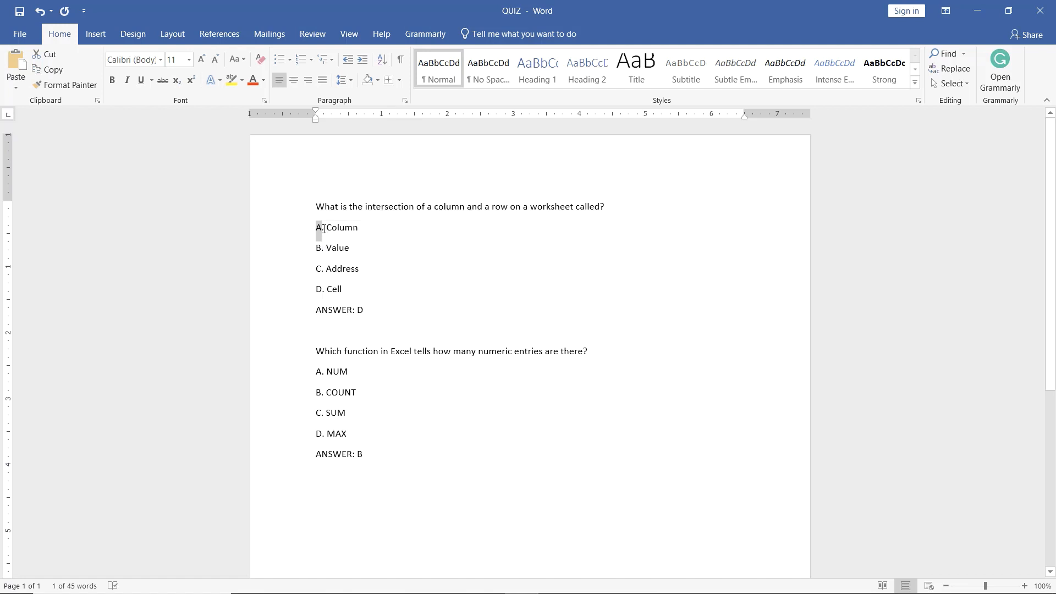
{"action": "left_click", "coordinate": [323, 230]}
{"action": "left_click", "coordinate": [324, 229]}
{"action": "left_click_drag", "start_coordinate": [325, 229], "coordinate": [333, 229]}
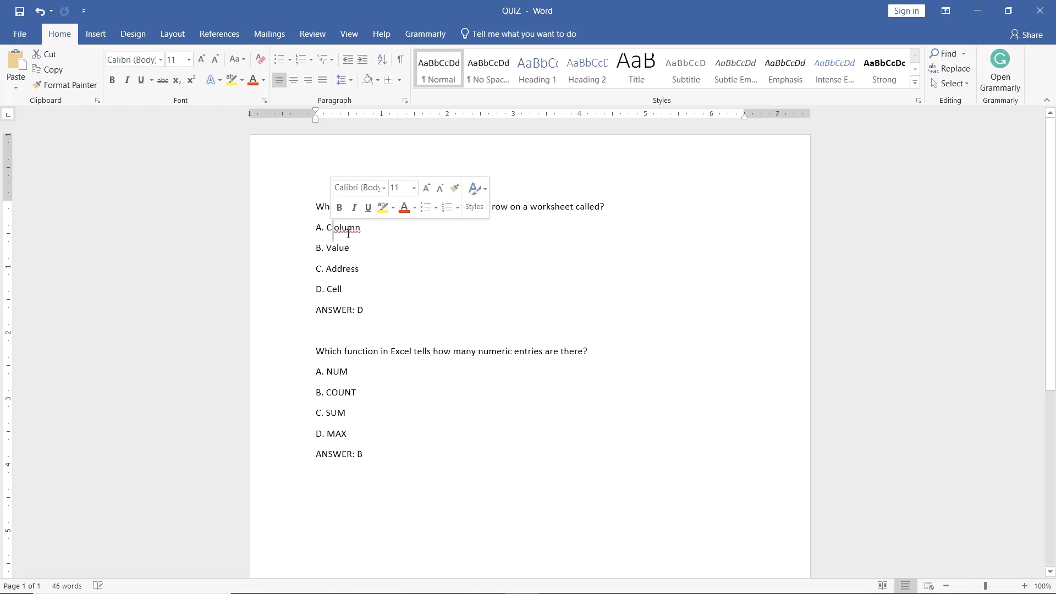
{"action": "key", "text": "ctrl+z"}
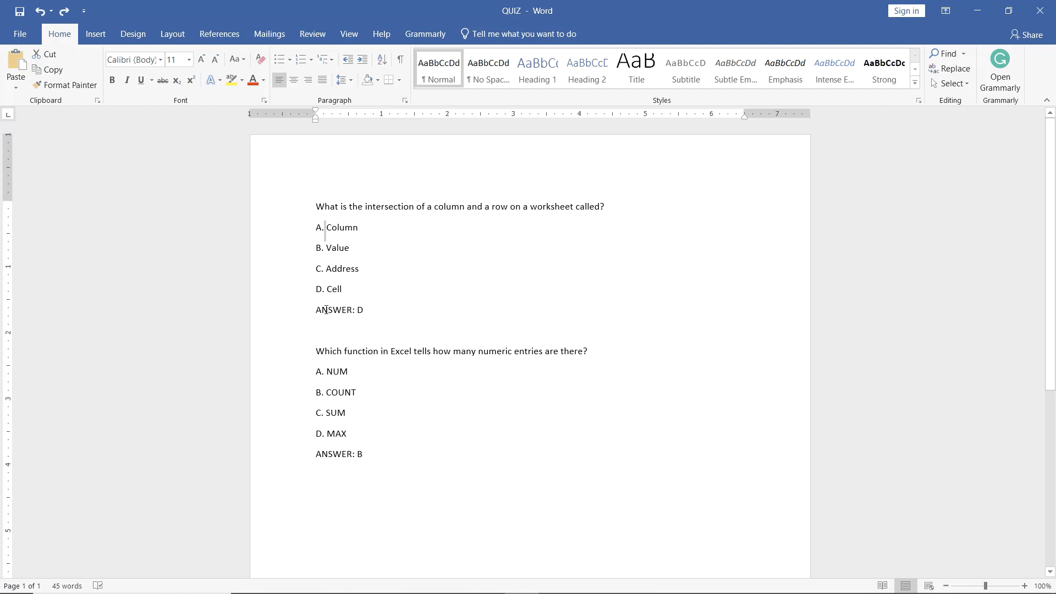
Step: Check the format of the first question's ANSWER line and show the formatting marks throughout the document
{"action": "left_click_drag", "start_coordinate": [316, 309], "coordinate": [359, 311]}
{"action": "left_click", "coordinate": [353, 309]}
{"action": "left_click", "coordinate": [354, 310]}
{"action": "left_click", "coordinate": [366, 337]}
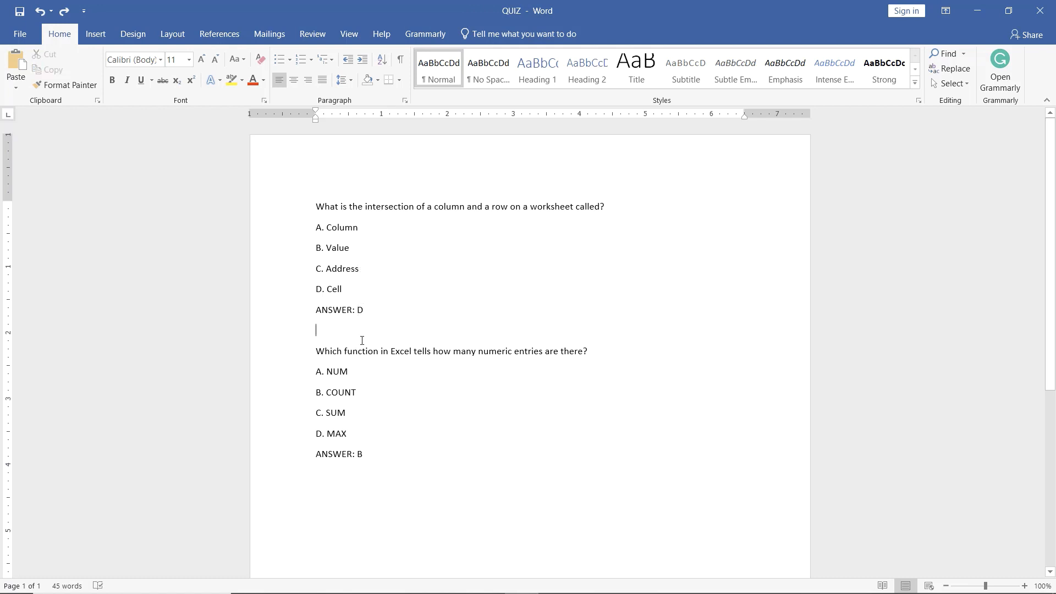
{"action": "left_click", "coordinate": [398, 60]}
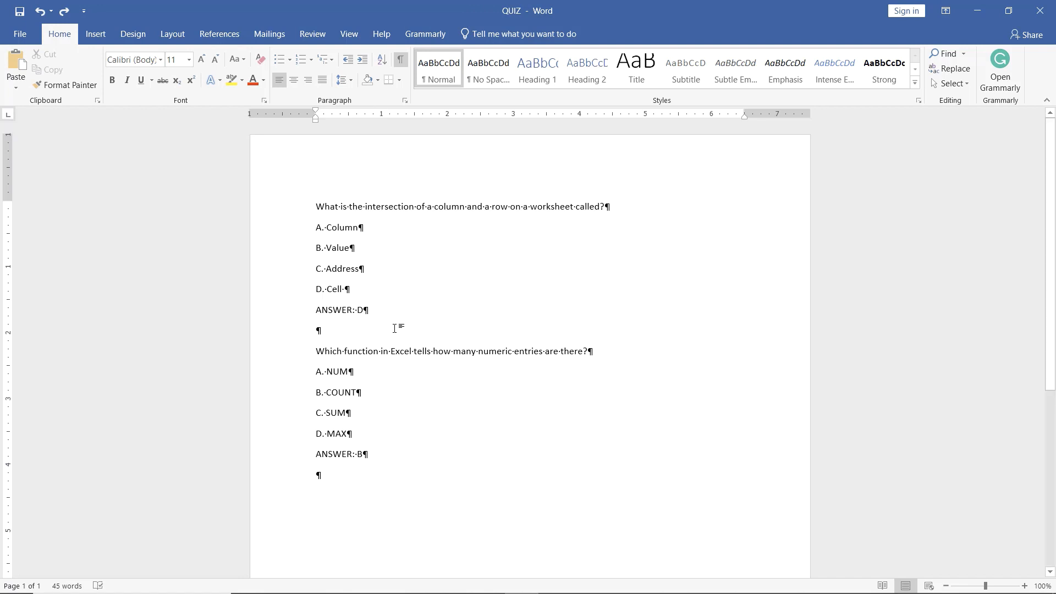
Step: Save a copy of the document on the Desktop as QUIZ #1 in Plain Text format
{"action": "left_click", "coordinate": [28, 35]}
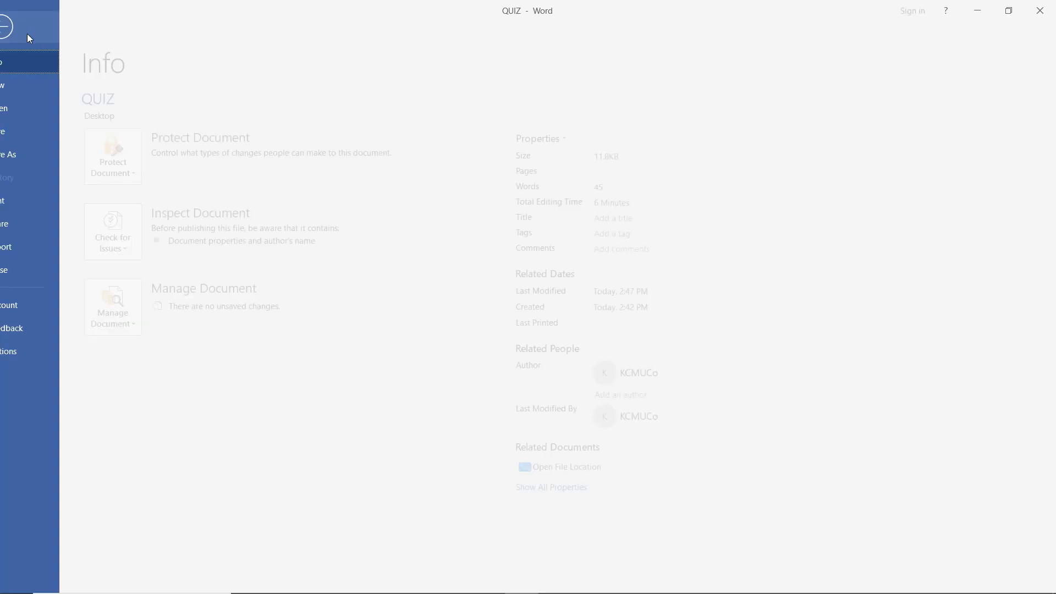
{"action": "left_click", "coordinate": [26, 154]}
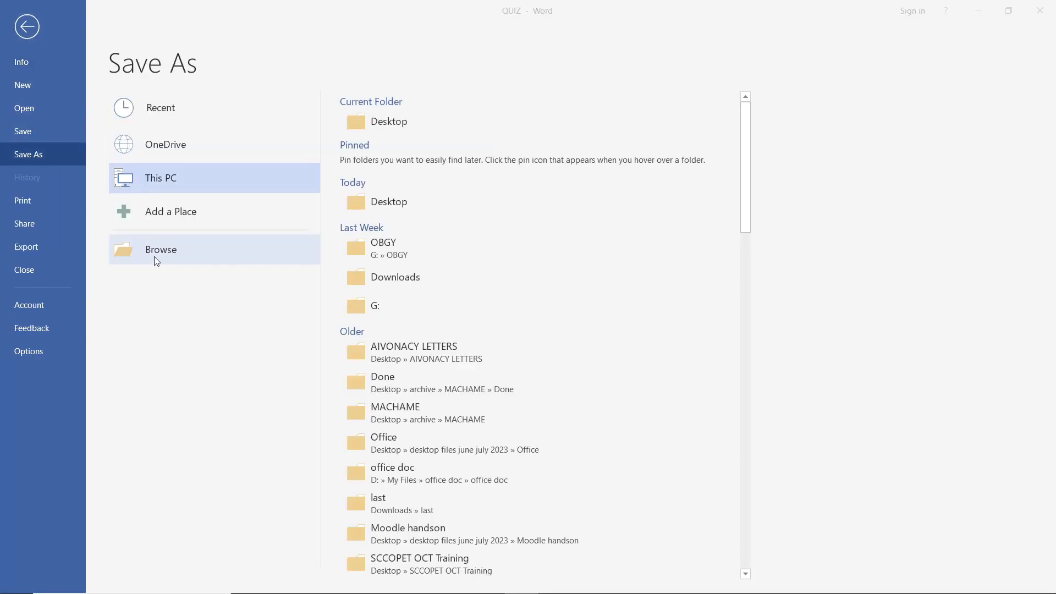
{"action": "left_click", "coordinate": [154, 256]}
{"action": "left_click", "coordinate": [150, 233]}
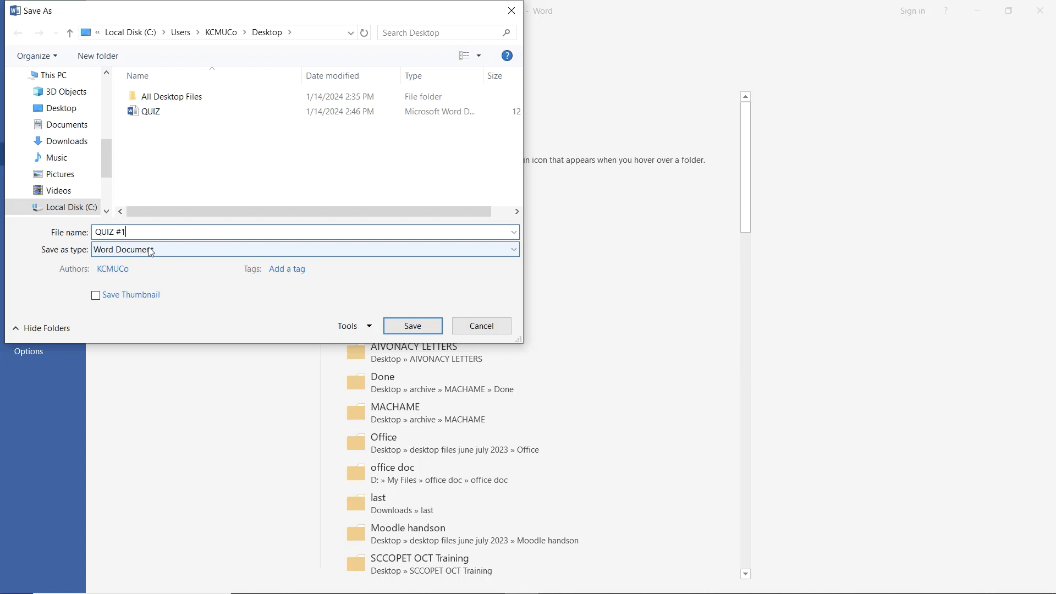
{"action": "left_click", "coordinate": [151, 251]}
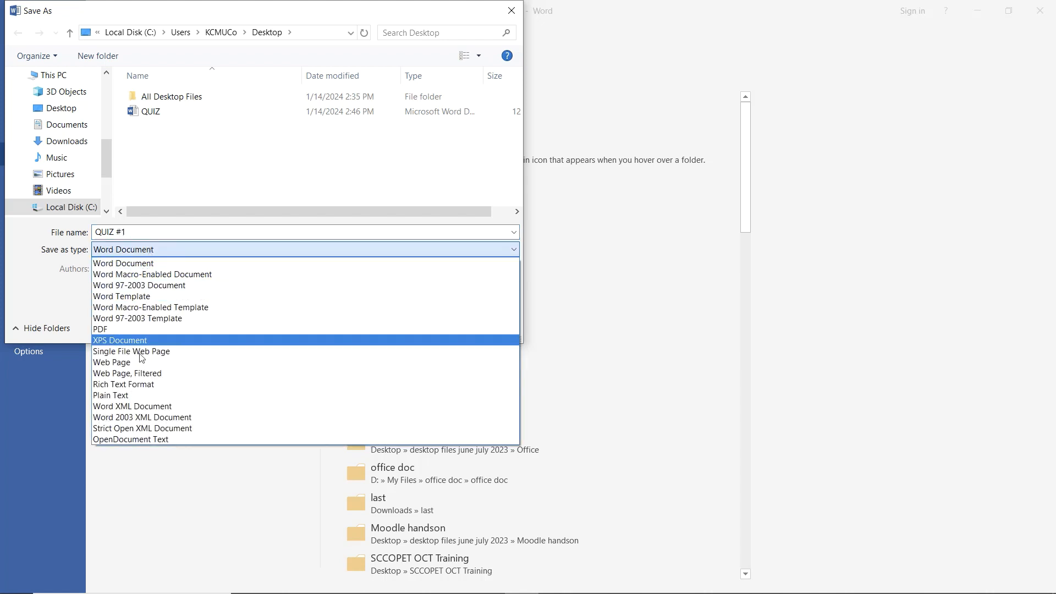
{"action": "left_click", "coordinate": [139, 396]}
{"action": "left_click", "coordinate": [410, 306]}
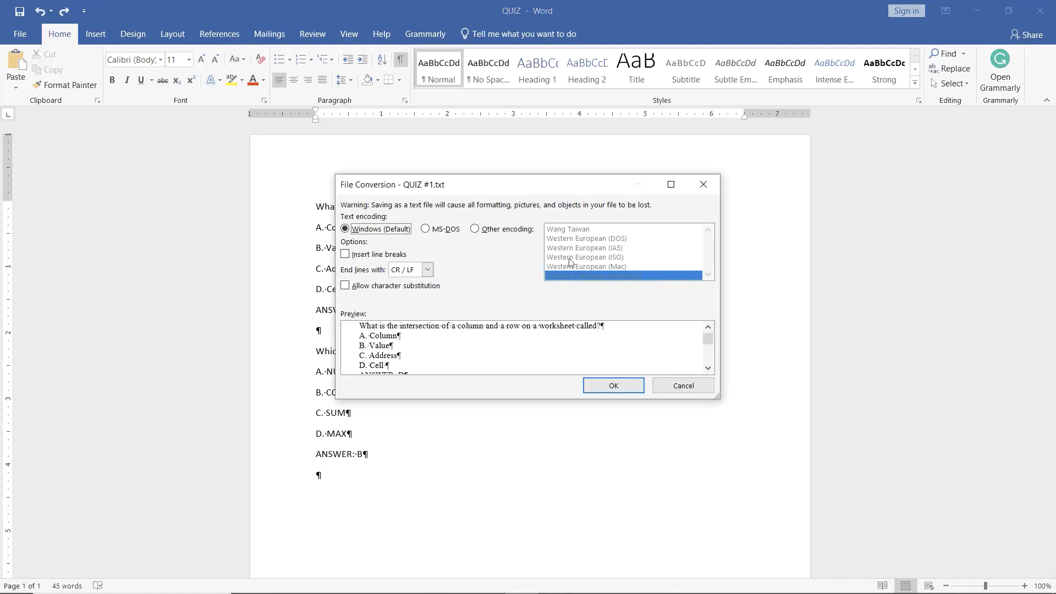
Step: Set the text encoding of the file conversion to Unicode (UTF-8) and complete the save
{"action": "left_click", "coordinate": [476, 230]}
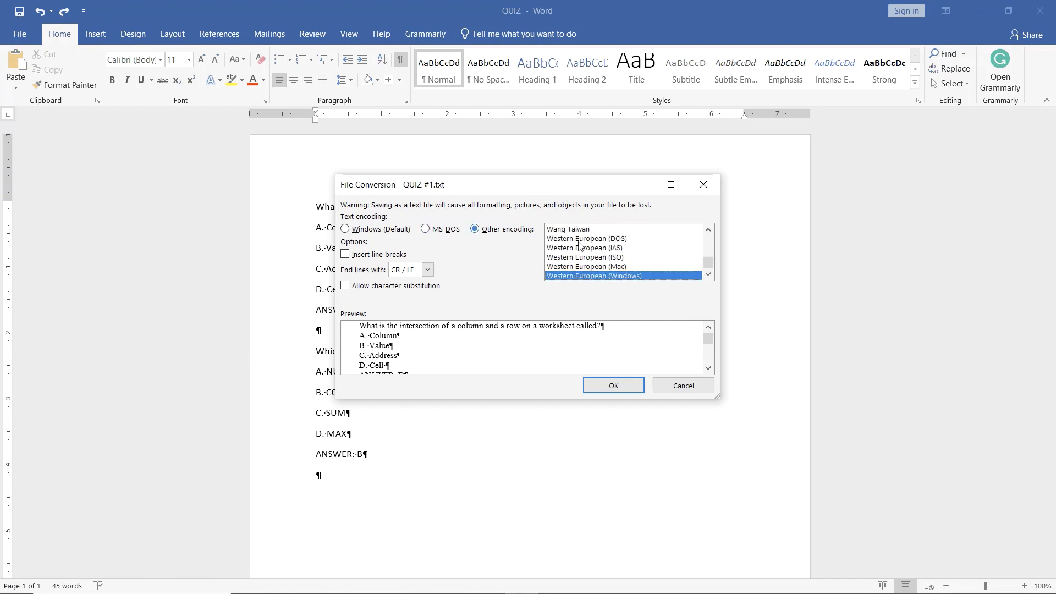
{"action": "mouse_move", "coordinate": [704, 262]}
{"action": "left_mouse_down"}
{"action": "mouse_move", "coordinate": [708, 239]}
{"action": "mouse_move", "coordinate": [708, 262]}
{"action": "left_mouse_up"}
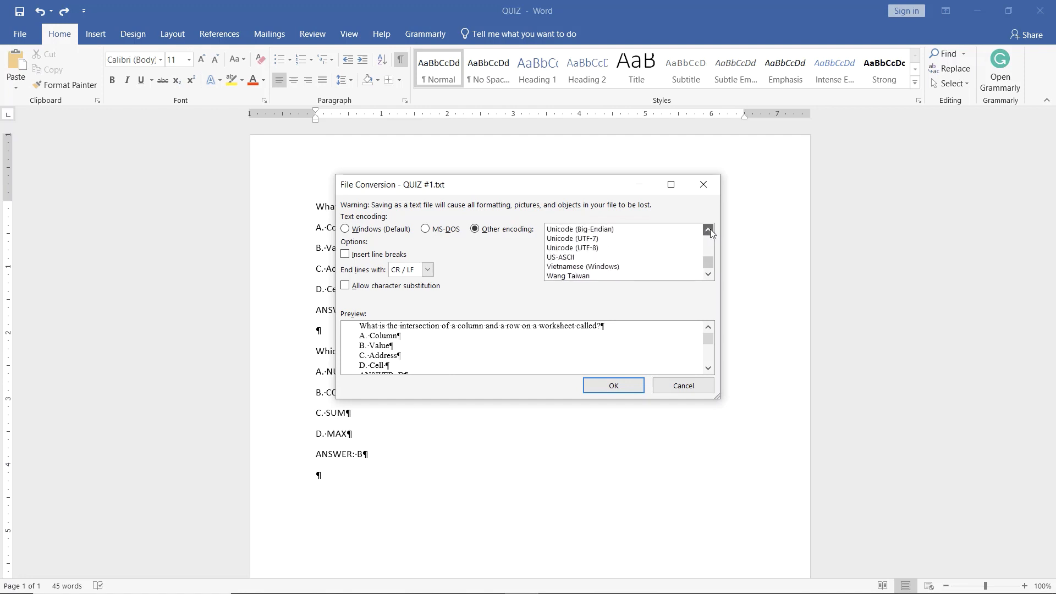
{"action": "left_click", "coordinate": [591, 247]}
{"action": "left_click", "coordinate": [616, 386]}
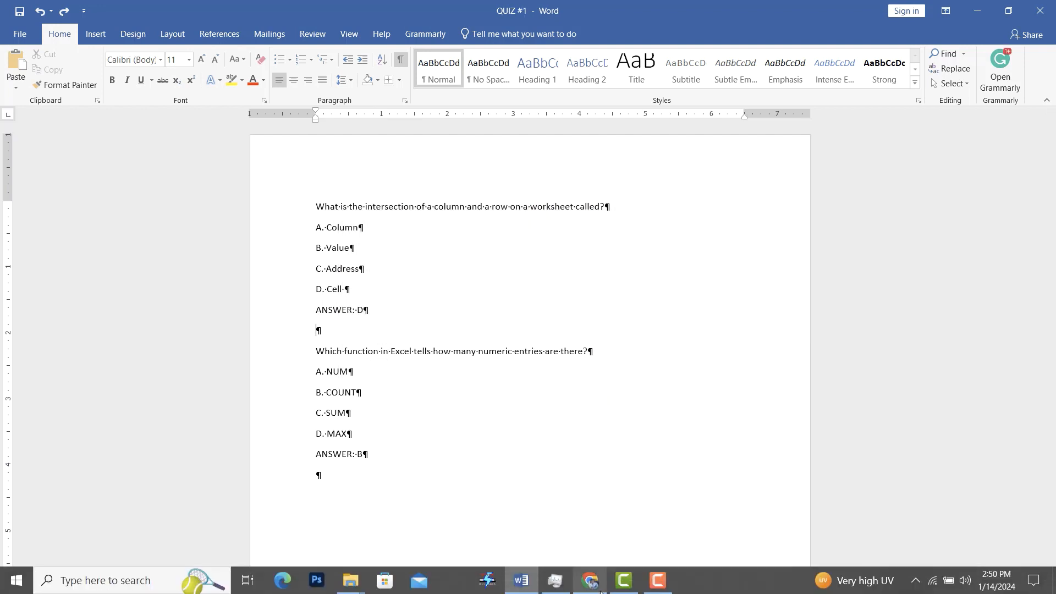
Step: Switch to Chrome and open the question bank of the ELEARNING COURSE
{"action": "left_click", "coordinate": [591, 583]}
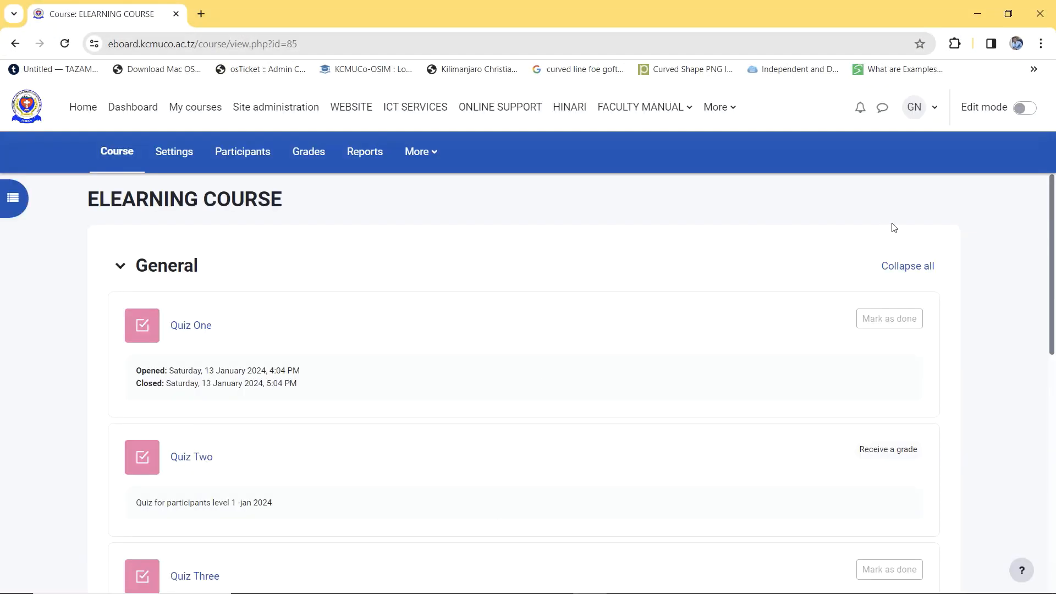
{"action": "left_click", "coordinate": [127, 156]}
{"action": "left_click", "coordinate": [423, 153]}
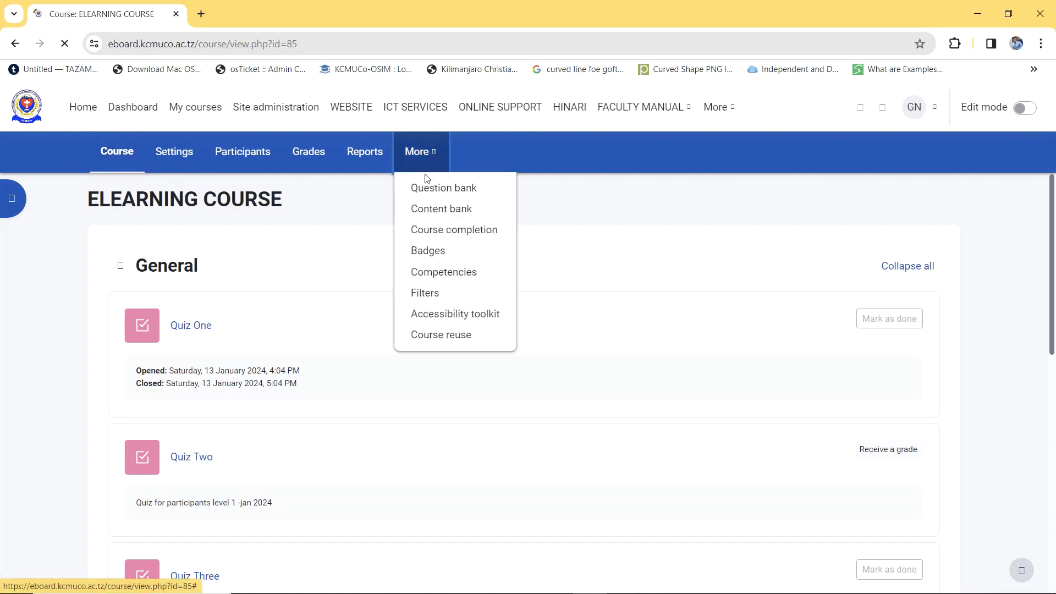
{"action": "left_click", "coordinate": [466, 194]}
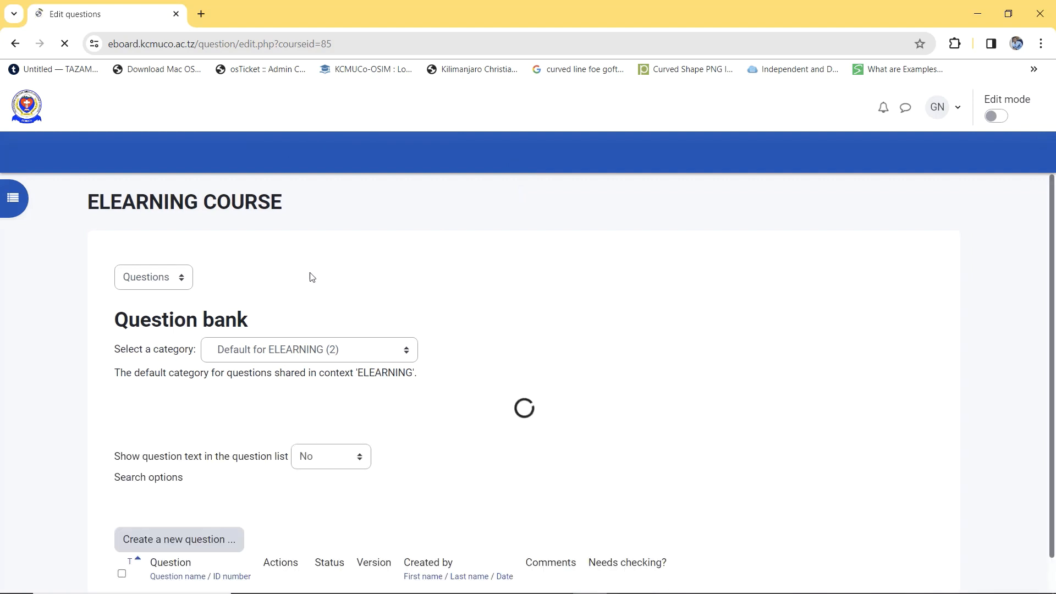
Step: Add a question category named QUIZ #1 under the parent category Default for ELEARNING
{"action": "left_click", "coordinate": [171, 281]}
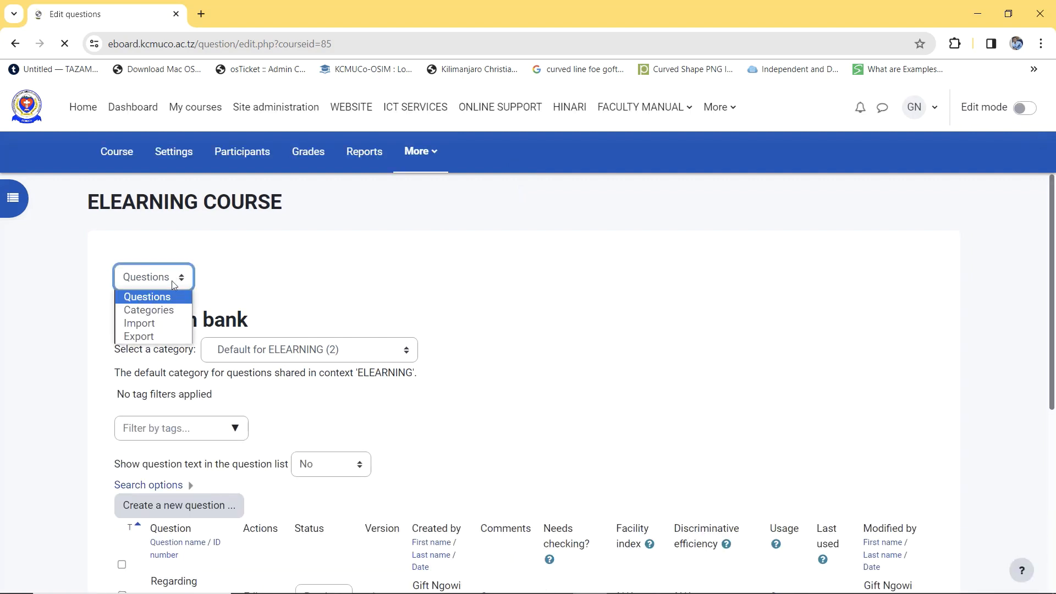
{"action": "left_click", "coordinate": [157, 317]}
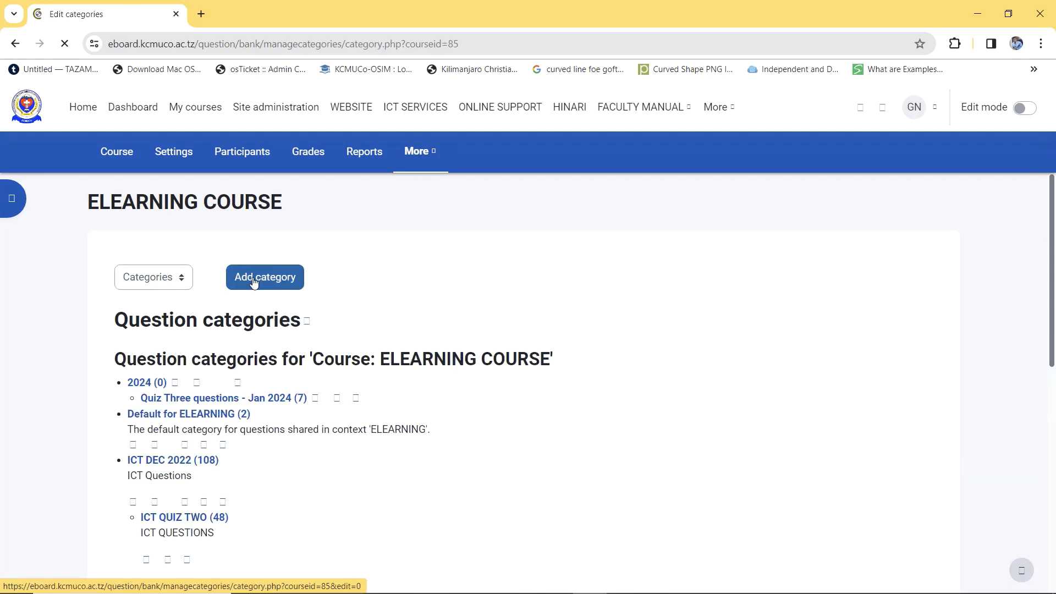
{"action": "left_click", "coordinate": [254, 282]}
{"action": "left_click", "coordinate": [427, 383]}
{"action": "type", "text": "QUIZ #1"}
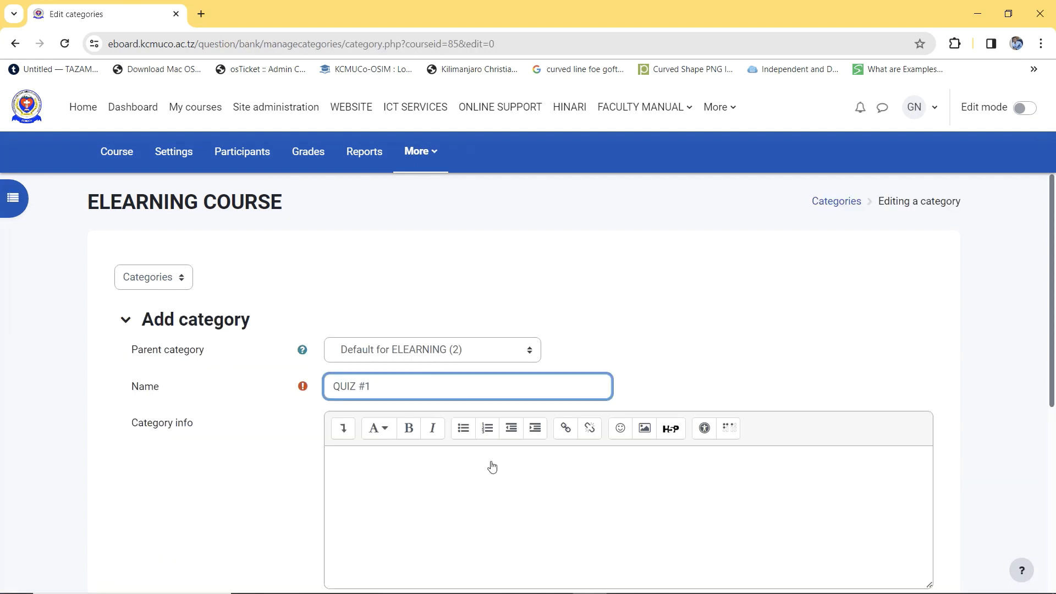
{"action": "scroll", "coordinate": [491, 470], "scroll_direction": "down", "scroll_amount": 3}
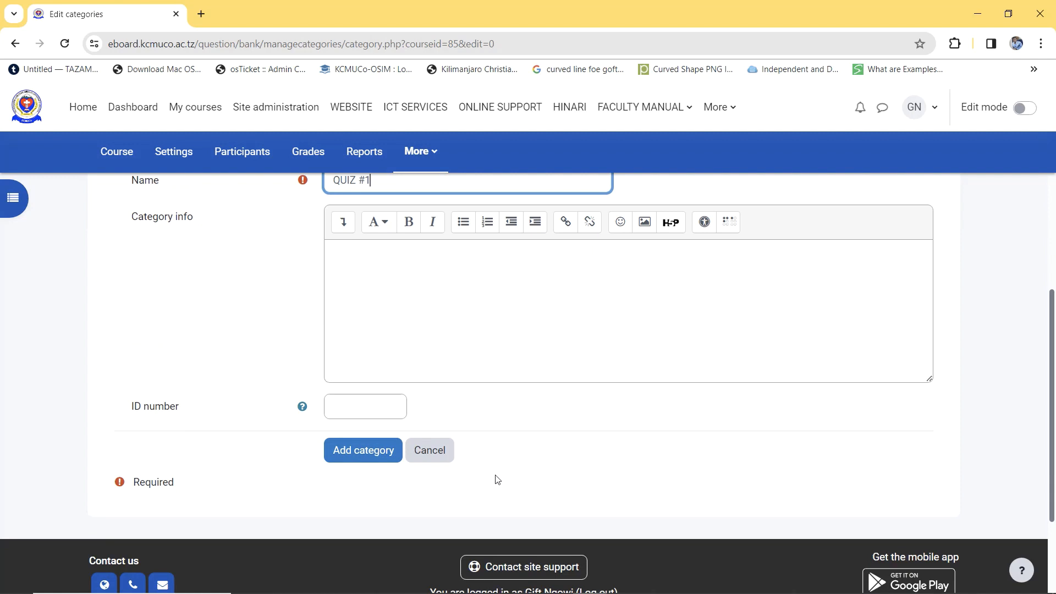
{"action": "left_click", "coordinate": [373, 459]}
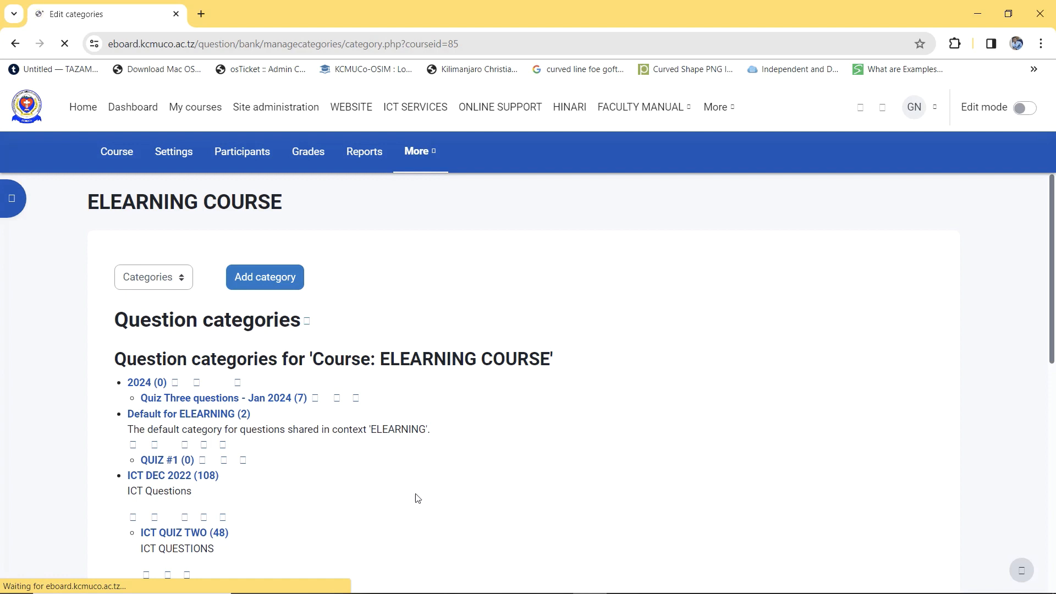
Step: Open the question import page for the QUIZ #1 category and set the file format to Aiken
{"action": "left_click", "coordinate": [156, 462]}
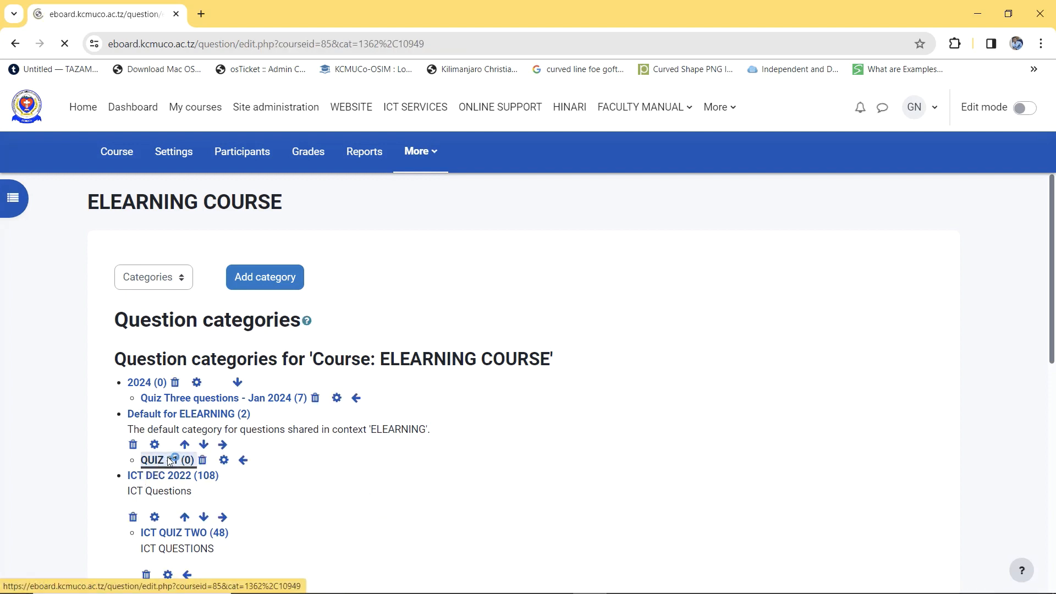
{"action": "left_click", "coordinate": [168, 286]}
{"action": "left_click", "coordinate": [156, 324]}
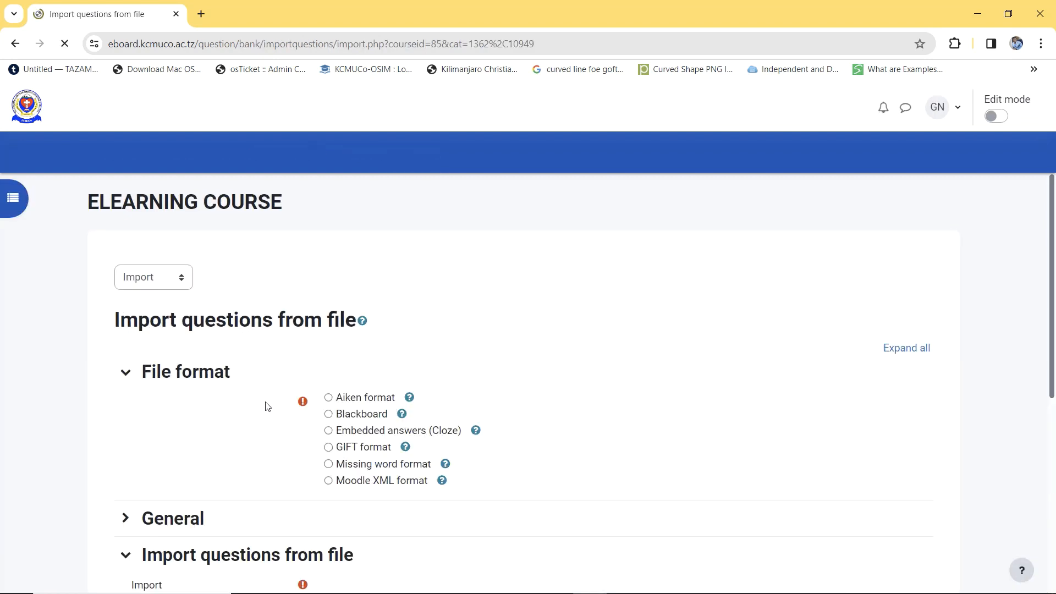
{"action": "left_click", "coordinate": [328, 394]}
{"action": "scroll", "coordinate": [355, 430], "scroll_direction": "down", "scroll_amount": 3}
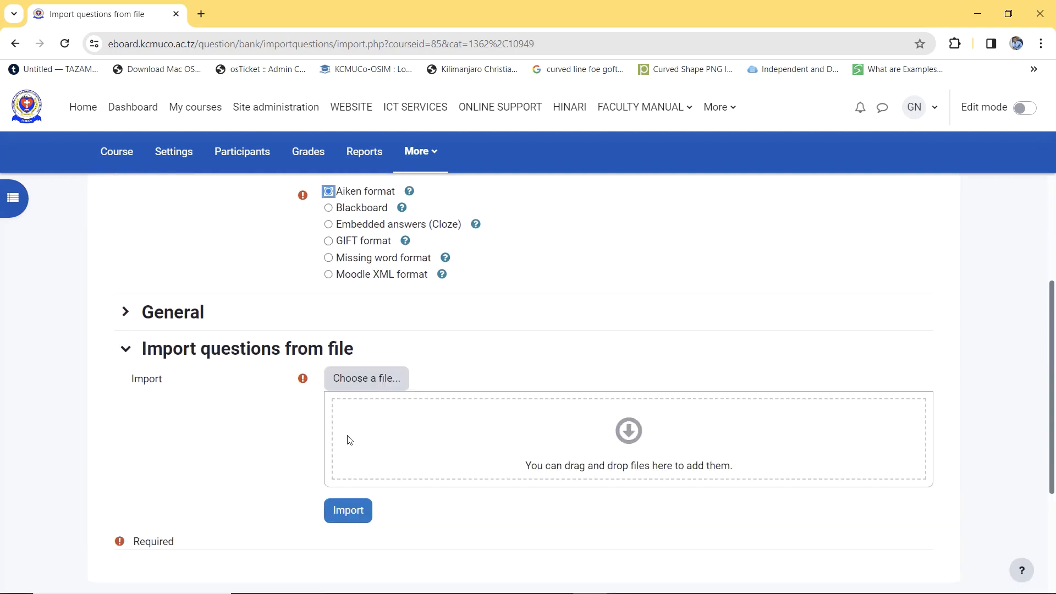
Step: Upload the QUIZ #1 text file from the Desktop as the file to import
{"action": "left_click", "coordinate": [362, 383]}
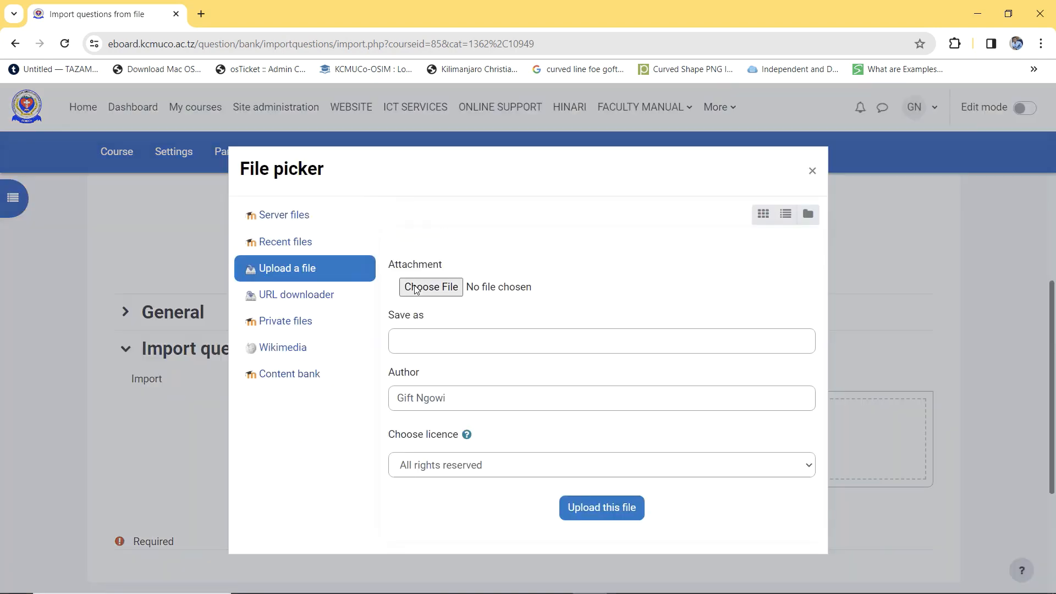
{"action": "left_click", "coordinate": [416, 288]}
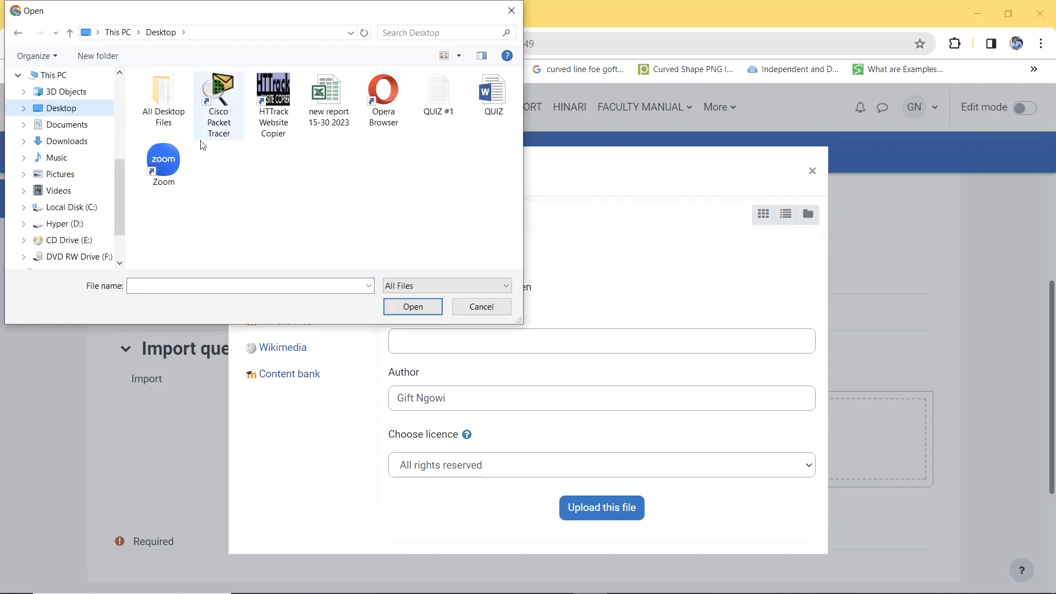
{"action": "left_click", "coordinate": [167, 118]}
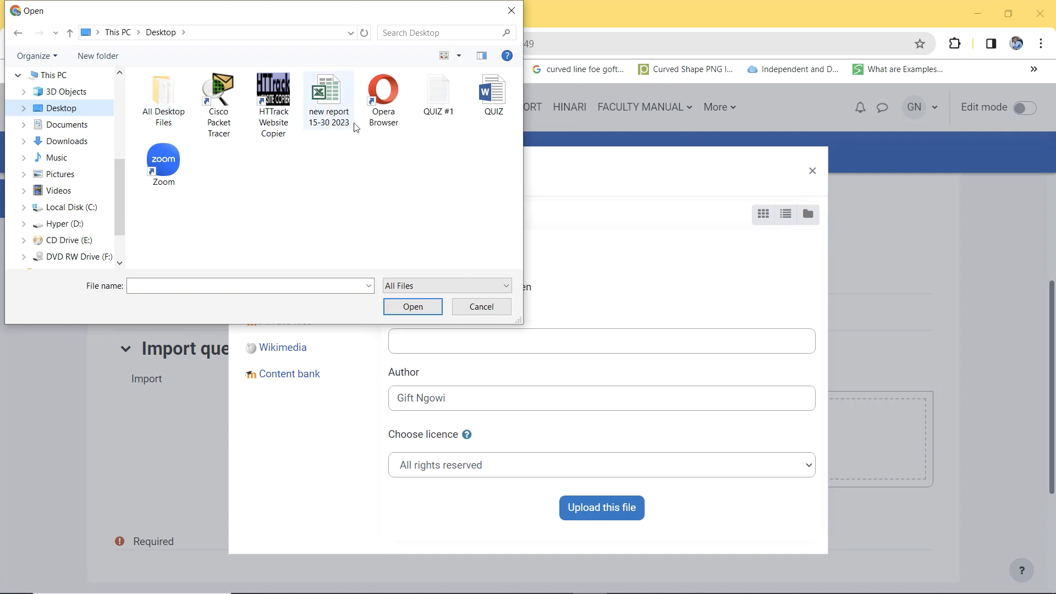
{"action": "left_click", "coordinate": [440, 105]}
{"action": "left_click", "coordinate": [412, 307]}
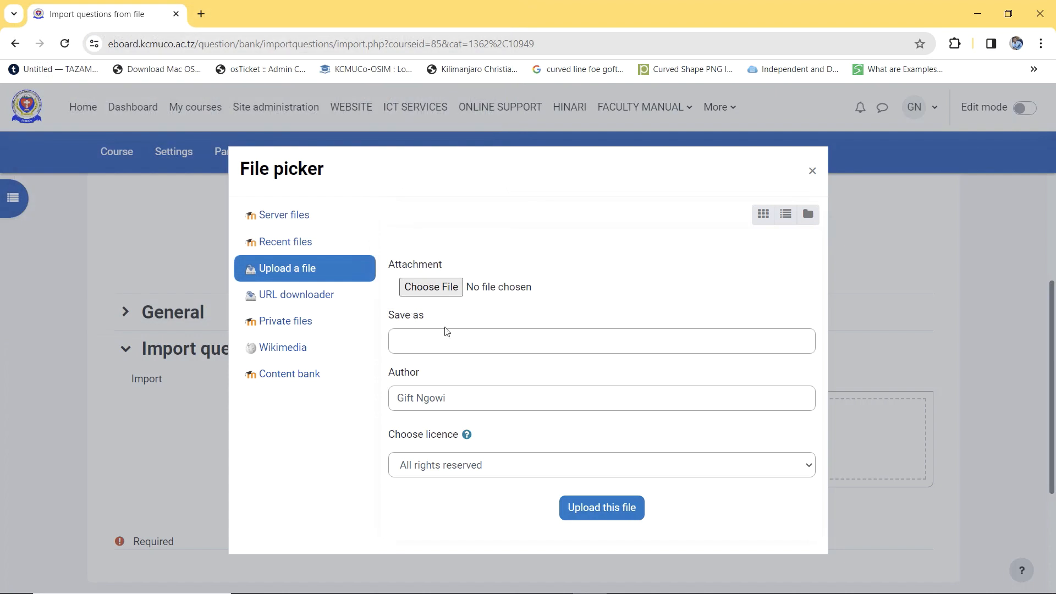
{"action": "left_click", "coordinate": [576, 506]}
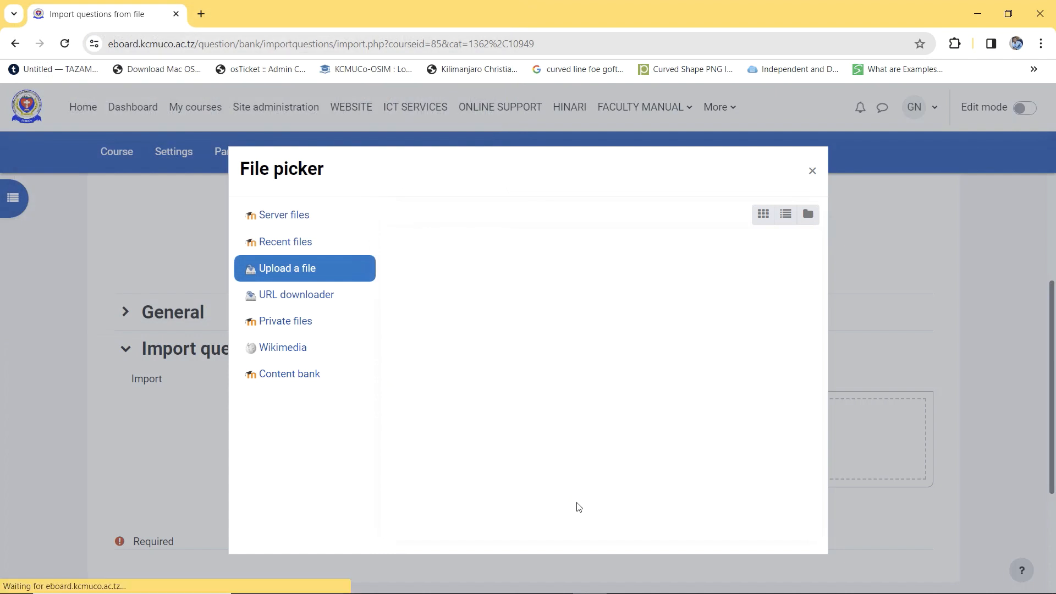
Step: Import the questions from the uploaded file and continue to the question list of the QUIZ #1 category
{"action": "left_click", "coordinate": [345, 511]}
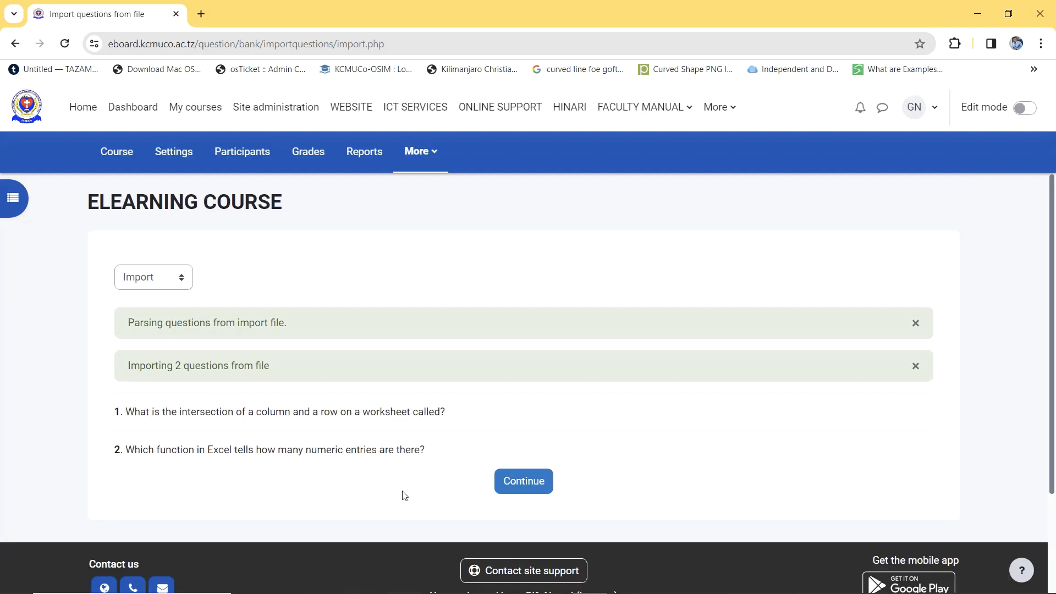
{"action": "left_click", "coordinate": [532, 494]}
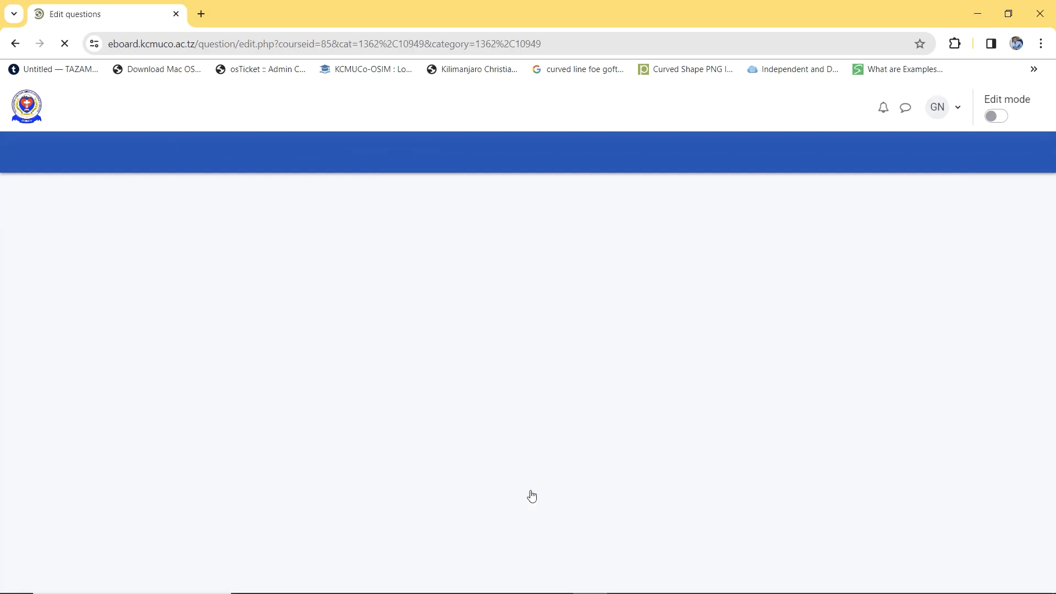
{"action": "scroll", "coordinate": [546, 480], "scroll_direction": "down", "scroll_amount": 3}
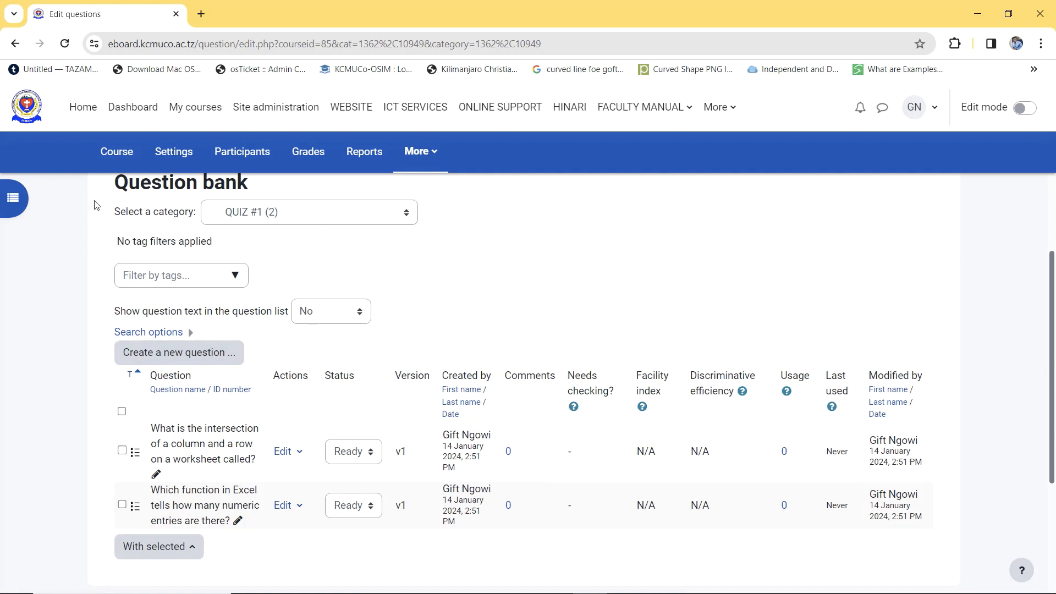
Step: Turn on edit mode on the course page and add a new Quiz activity to the General section
{"action": "left_click", "coordinate": [117, 158]}
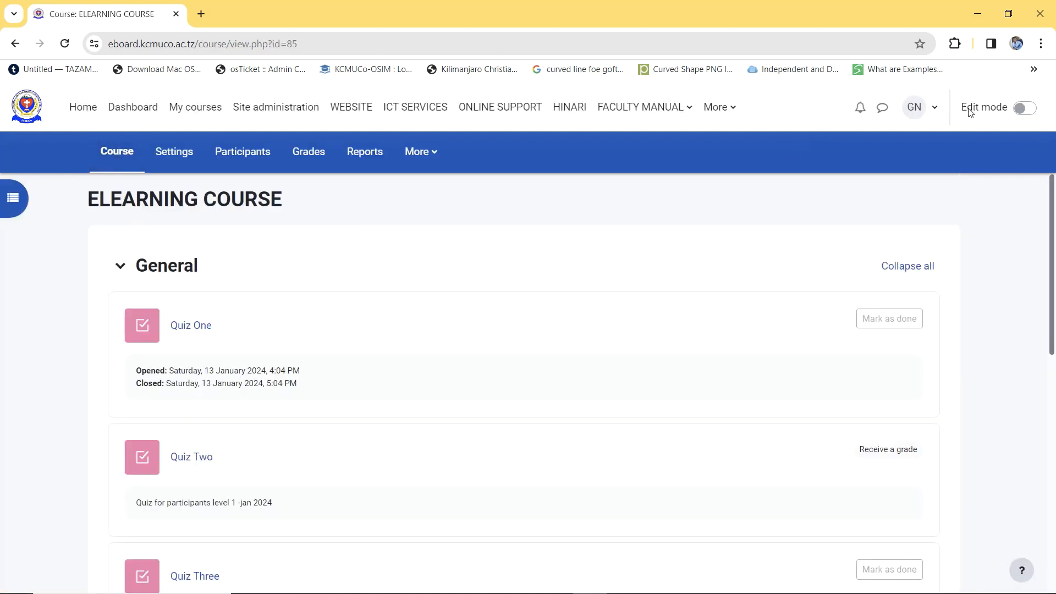
{"action": "left_click", "coordinate": [1024, 110]}
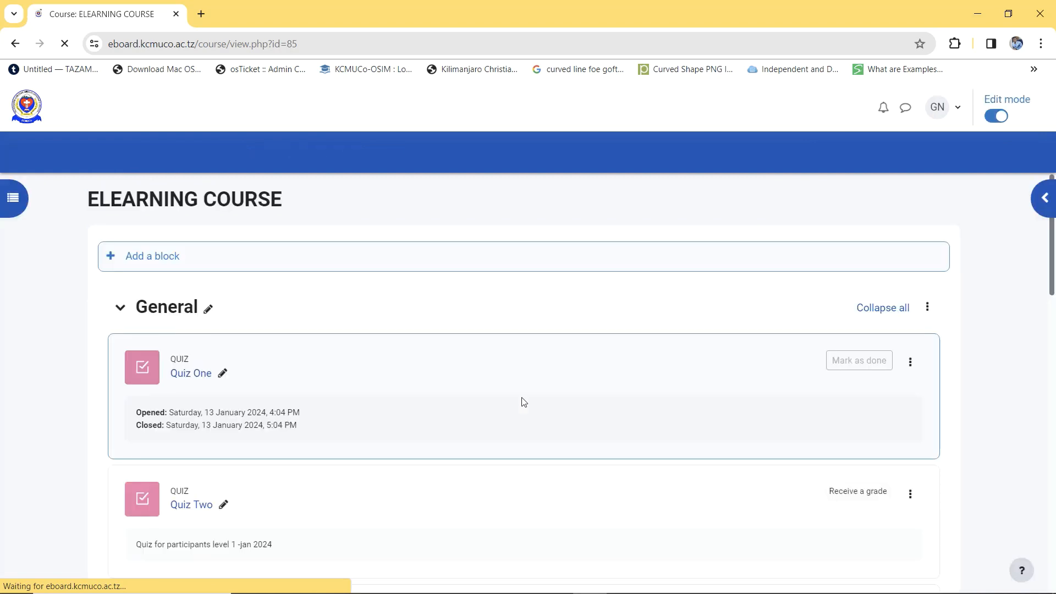
{"action": "scroll", "coordinate": [427, 436], "scroll_direction": "down", "scroll_amount": 3}
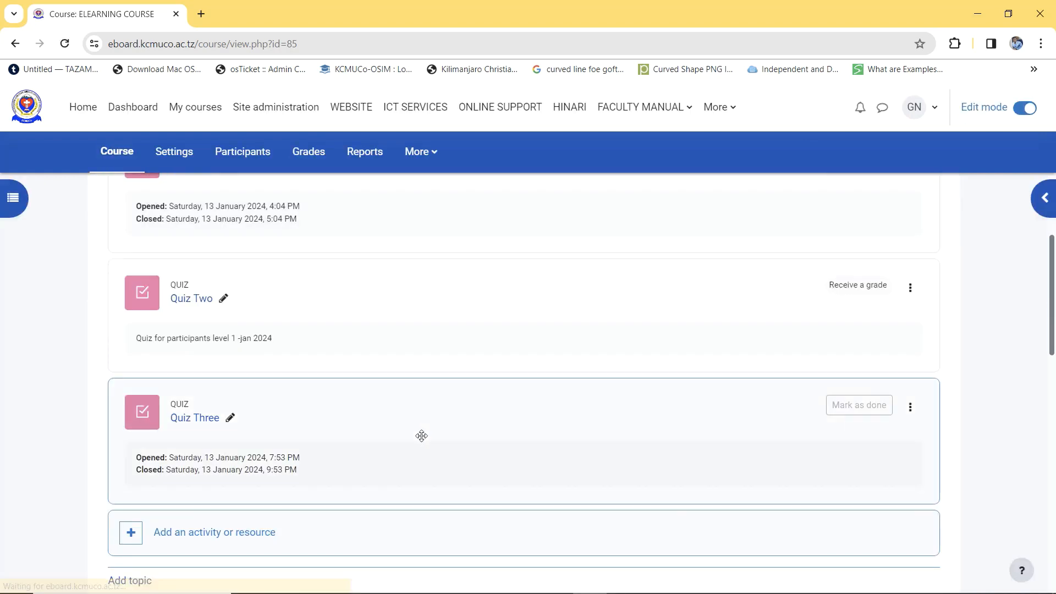
{"action": "scroll", "coordinate": [341, 424], "scroll_direction": "down", "scroll_amount": 5}
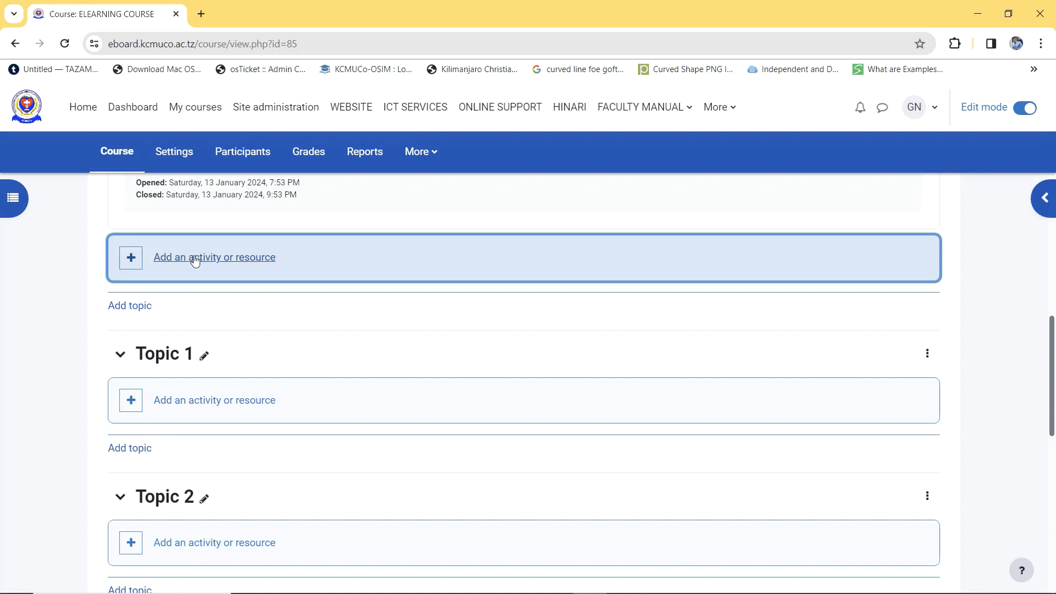
{"action": "left_click", "coordinate": [195, 261]}
{"action": "left_click", "coordinate": [392, 242]}
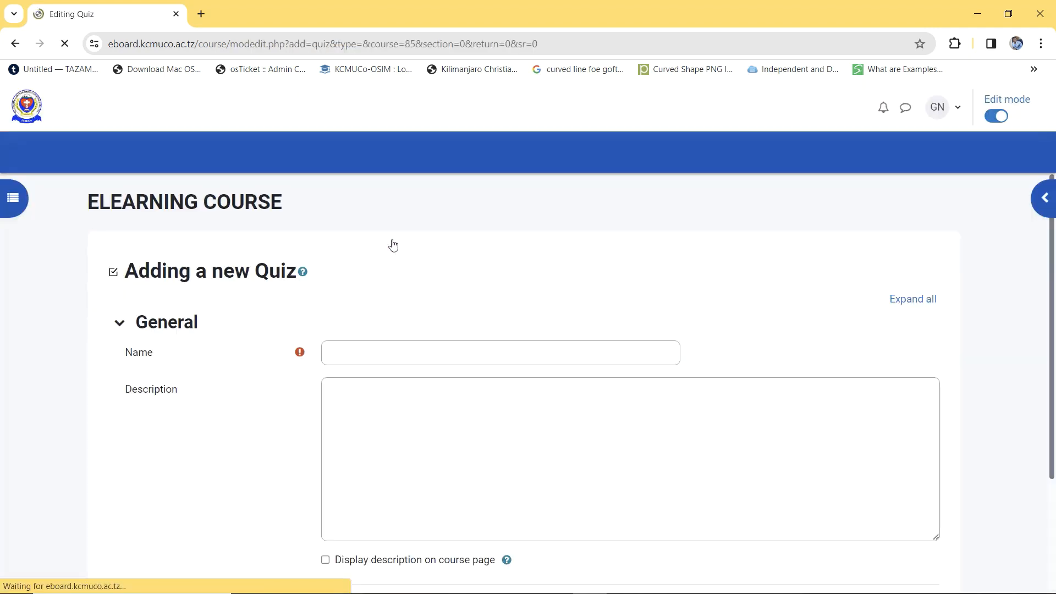
Step: Name the new quiz QUIZ #1 and leave its description empty
{"action": "left_click", "coordinate": [380, 349]}
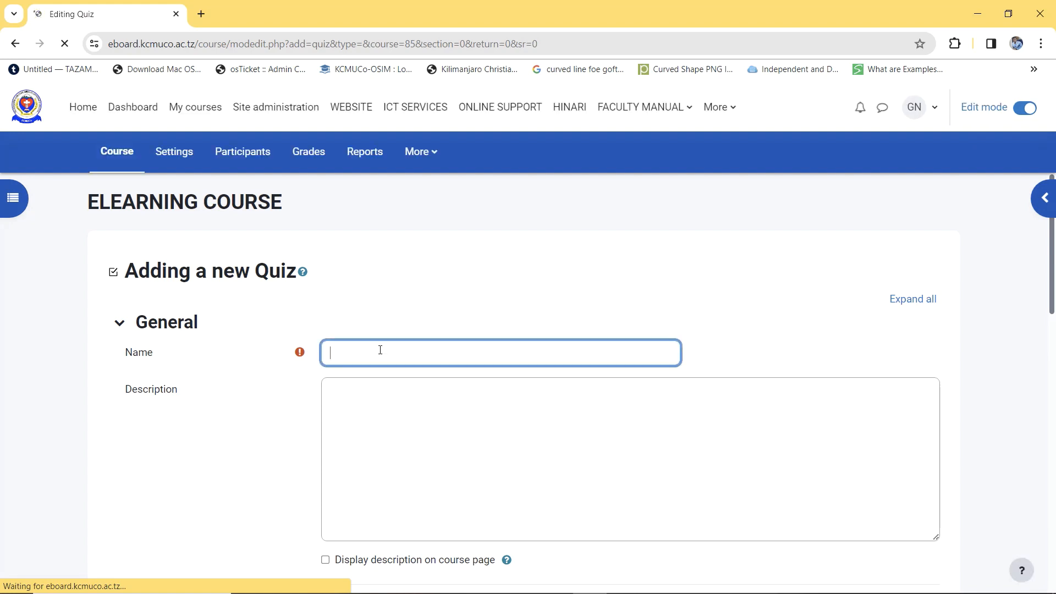
{"action": "type", "text": "QUIZ #1"}
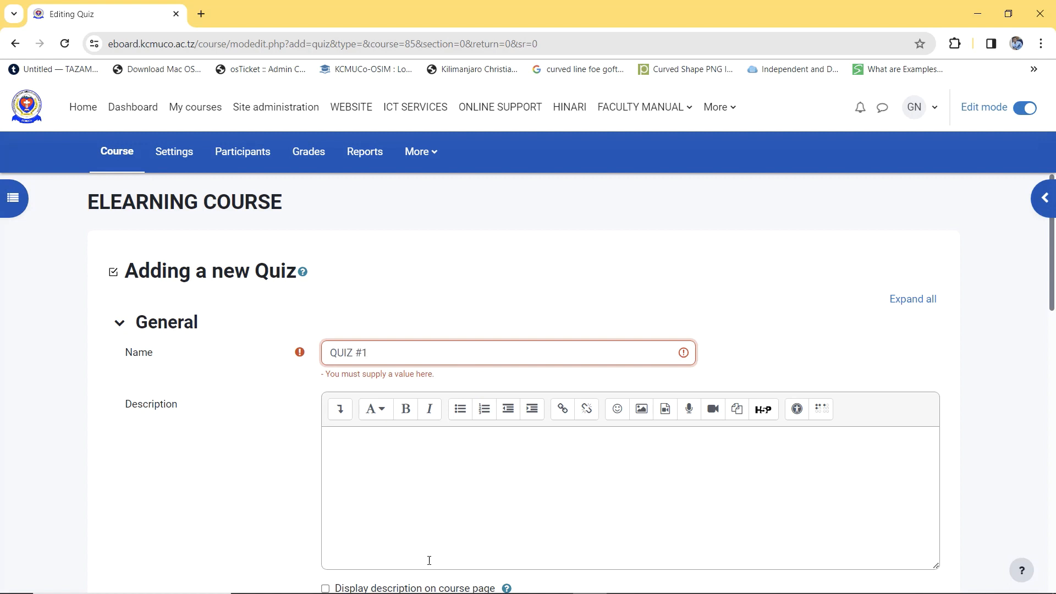
{"action": "left_click", "coordinate": [400, 563]}
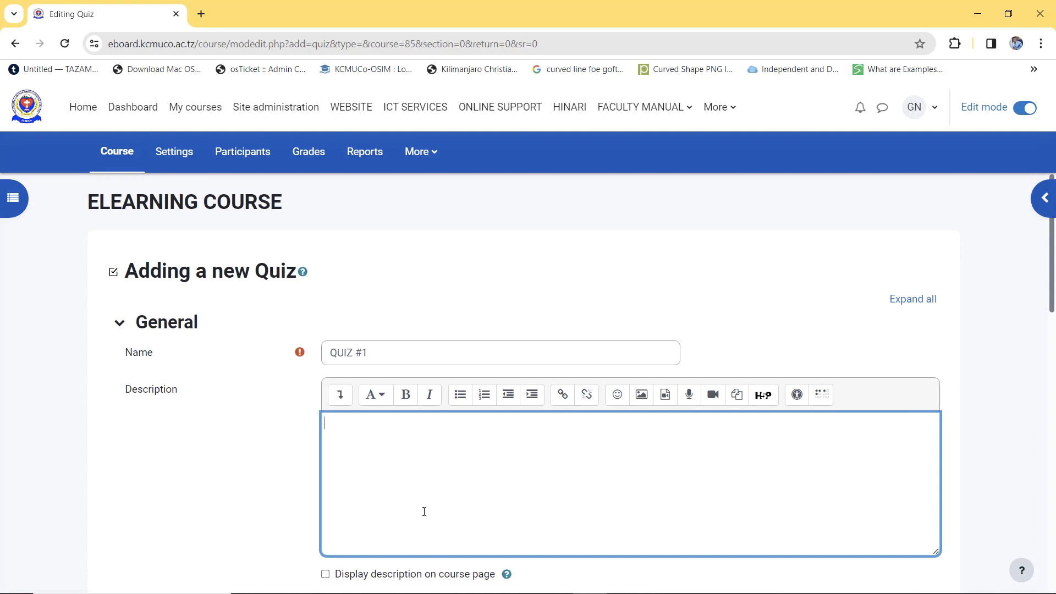
Step: Enable the opening date, closing date and time limit in the quiz's Timing settings
{"action": "scroll", "coordinate": [424, 511], "scroll_direction": "down", "scroll_amount": 5}
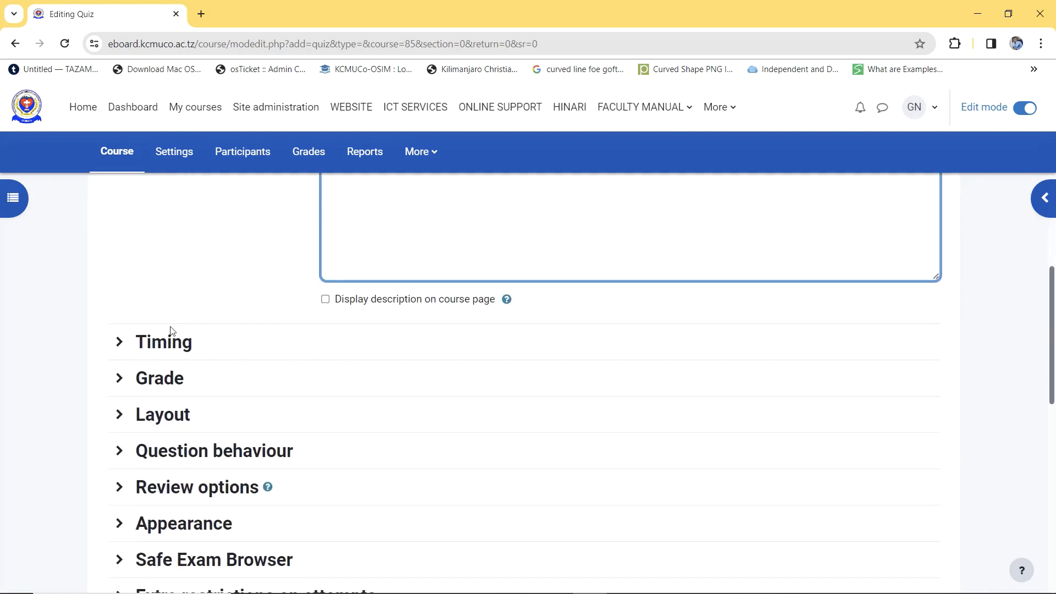
{"action": "left_click", "coordinate": [120, 342]}
{"action": "left_click", "coordinate": [624, 374]}
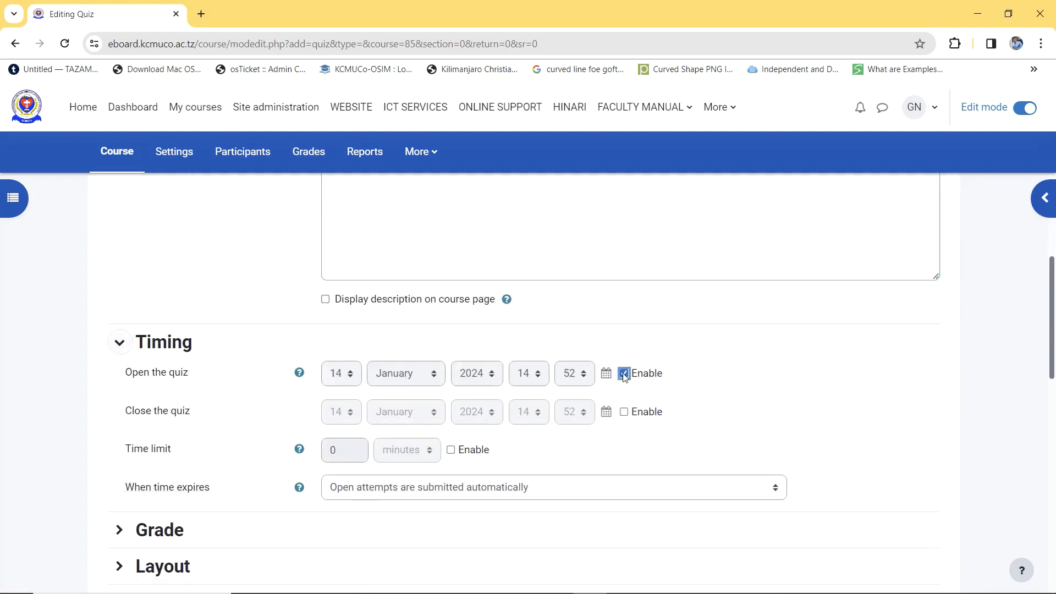
{"action": "left_click", "coordinate": [624, 412]}
{"action": "left_click", "coordinate": [452, 450]}
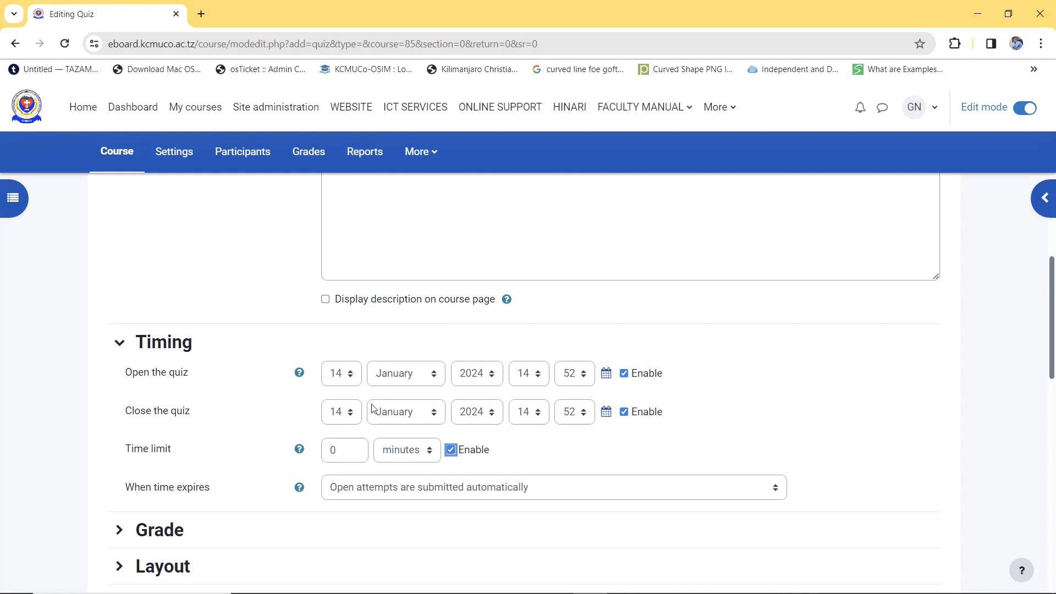
Step: Set the quiz's closing hour to 15 and its time limit to 30 minutes
{"action": "left_click", "coordinate": [543, 424]}
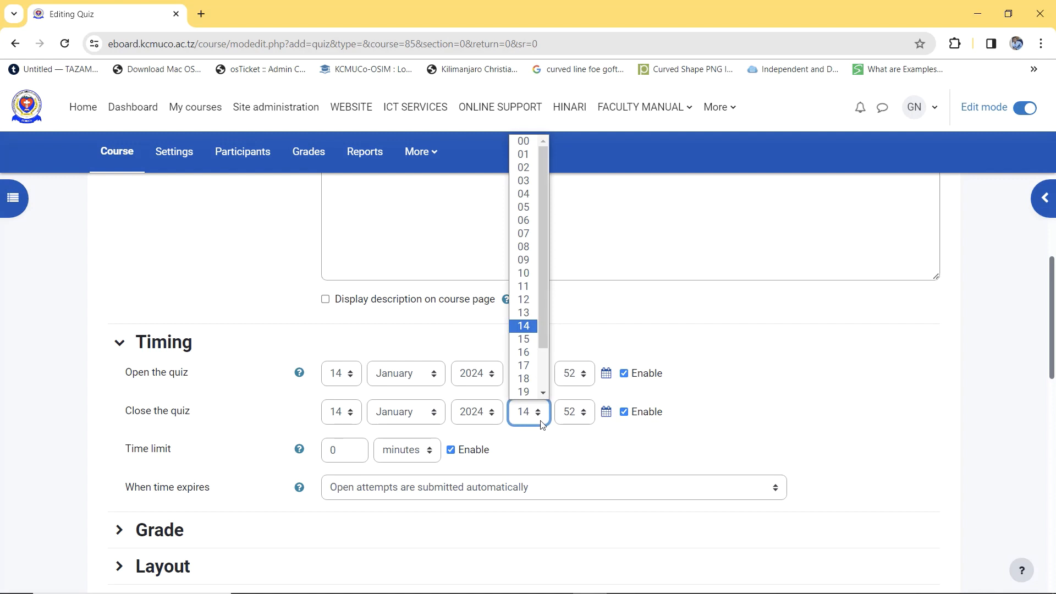
{"action": "left_click", "coordinate": [529, 340]}
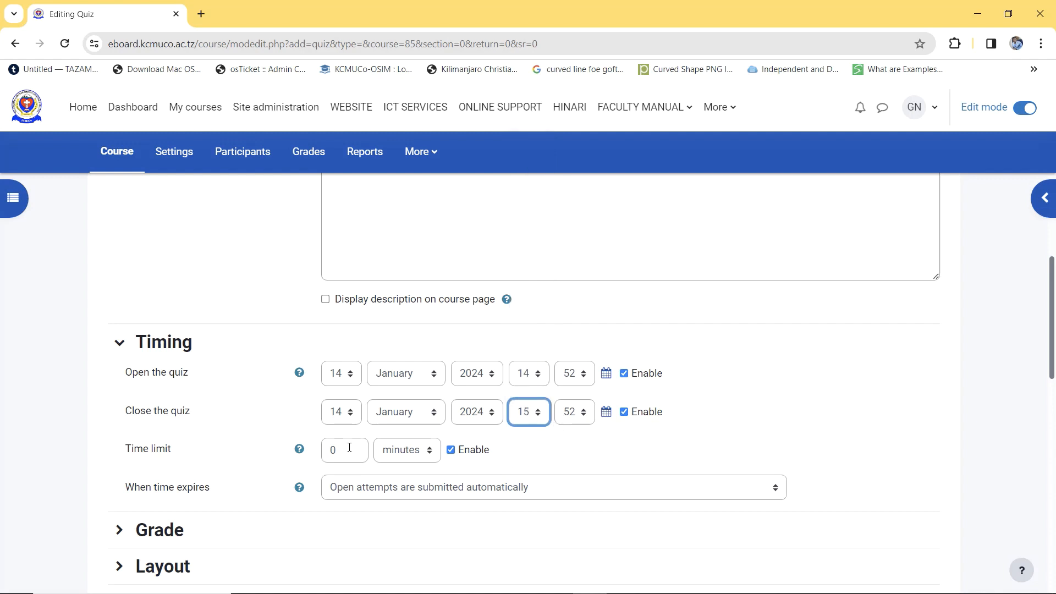
{"action": "left_click", "coordinate": [333, 450]}
{"action": "type", "text": "3"}
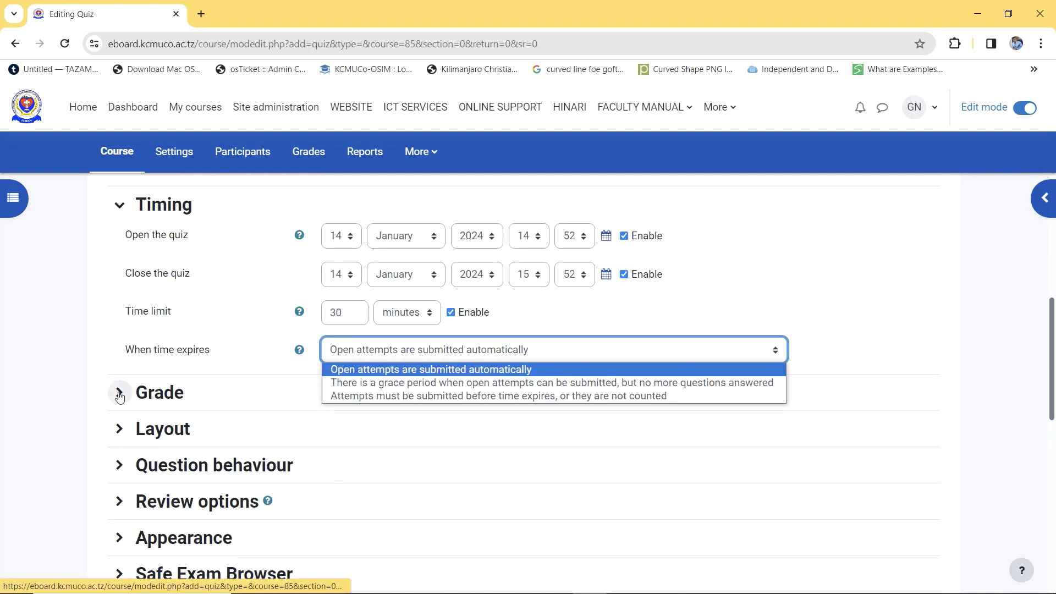
Step: Examine the new page and navigation method options in the quiz's Layout settings
{"action": "left_click", "coordinate": [118, 427]}
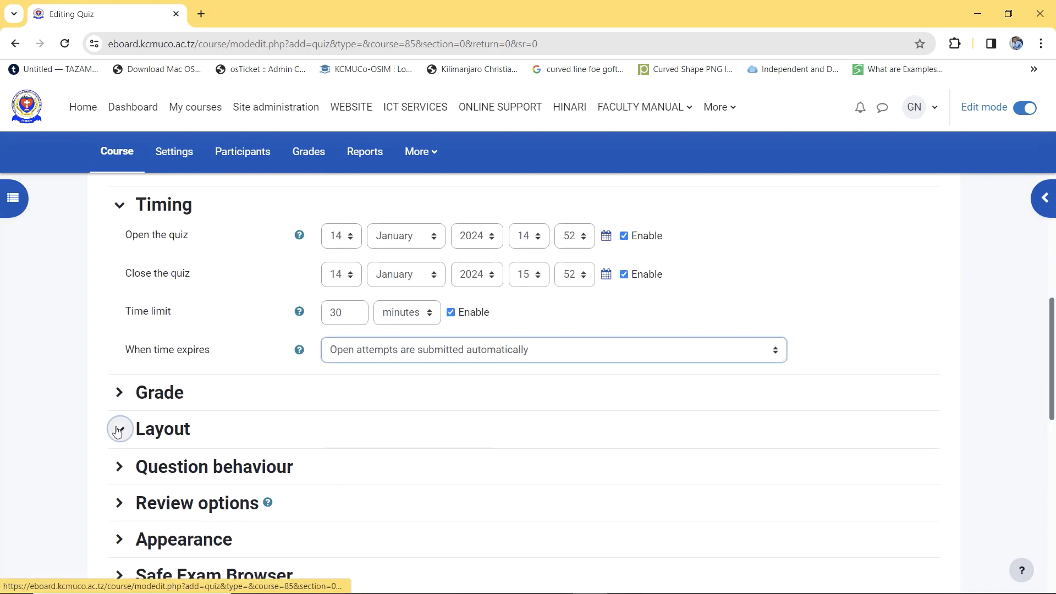
{"action": "left_click", "coordinate": [119, 429]}
{"action": "left_click", "coordinate": [362, 463]}
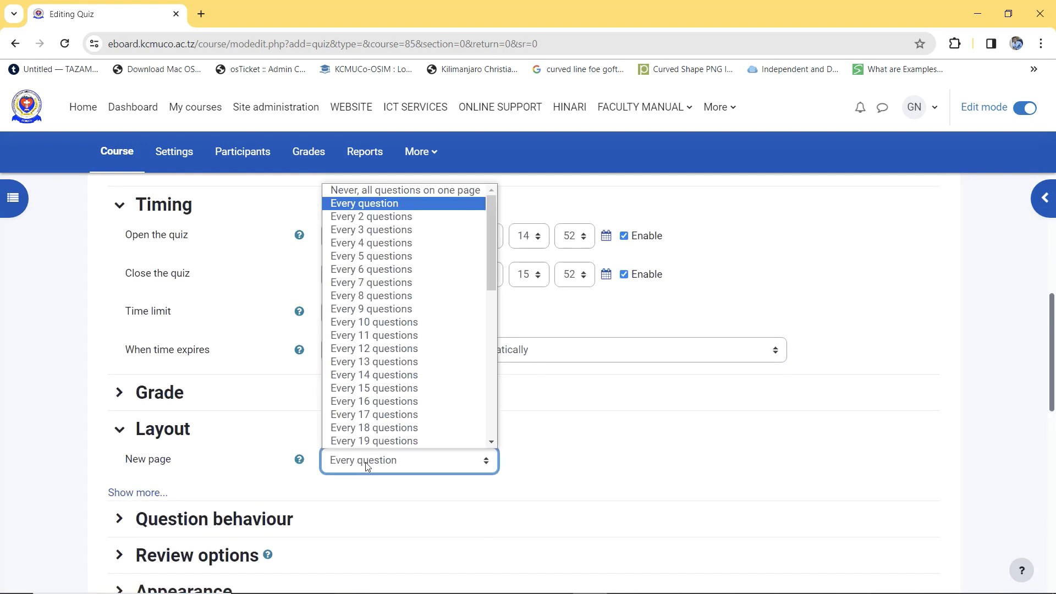
{"action": "scroll", "coordinate": [367, 466], "scroll_direction": "down", "scroll_amount": 4}
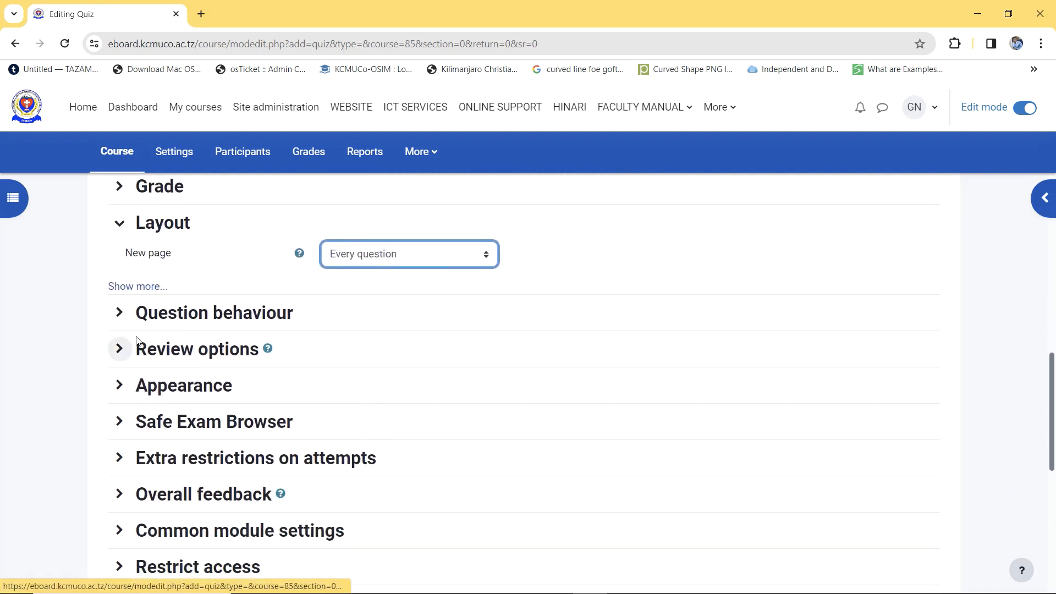
{"action": "left_click", "coordinate": [129, 287]}
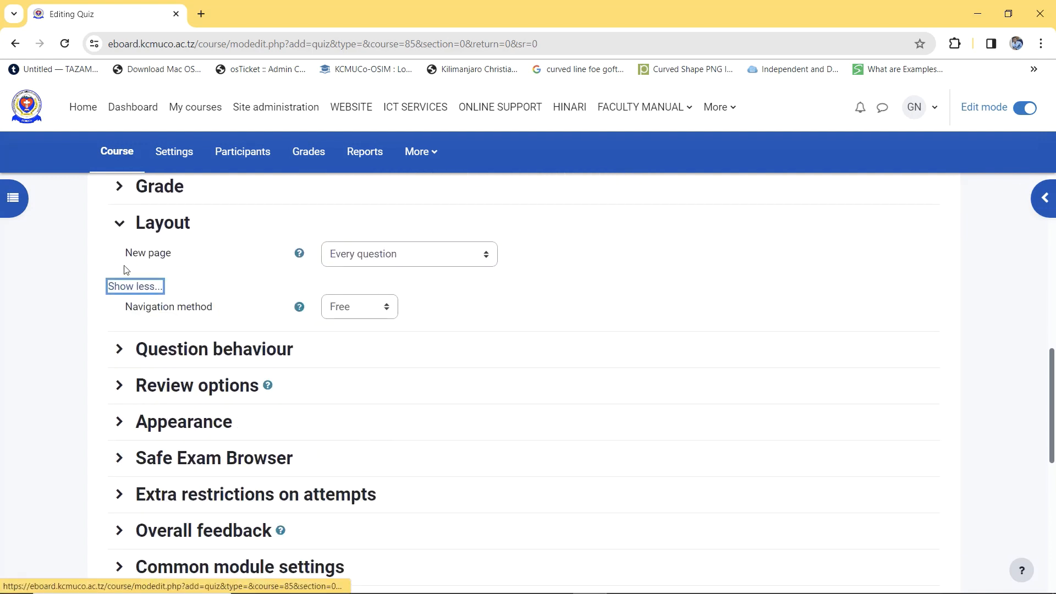
{"action": "left_click", "coordinate": [120, 226]}
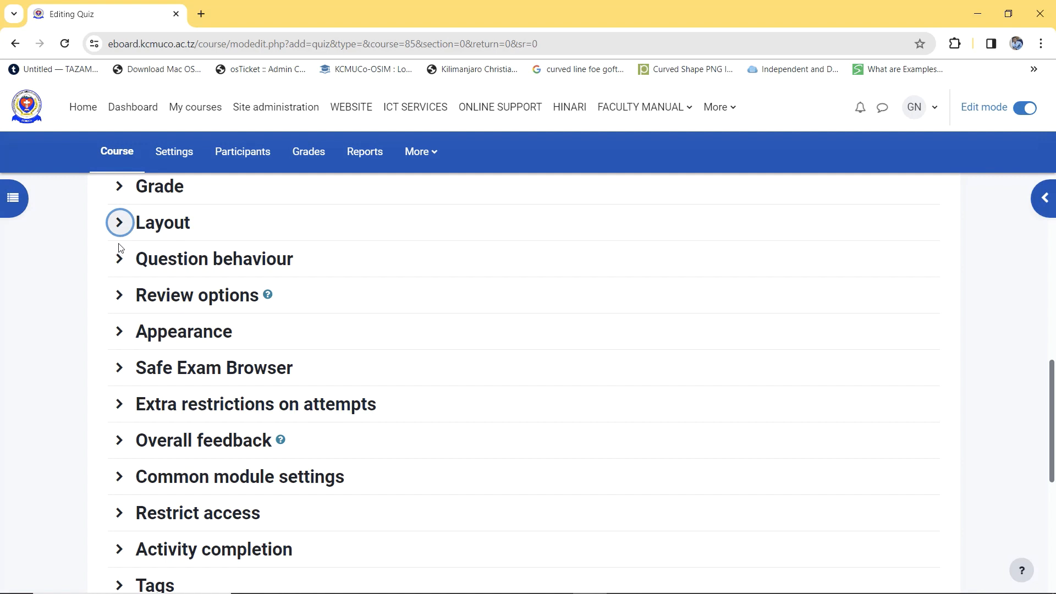
Step: In the Review options, disable The attempt, Marks and Overall feedback for immediately after the attempt
{"action": "scroll", "coordinate": [113, 297], "scroll_direction": "down", "scroll_amount": 1}
{"action": "scroll", "coordinate": [114, 300], "scroll_direction": "up", "scroll_amount": 1}
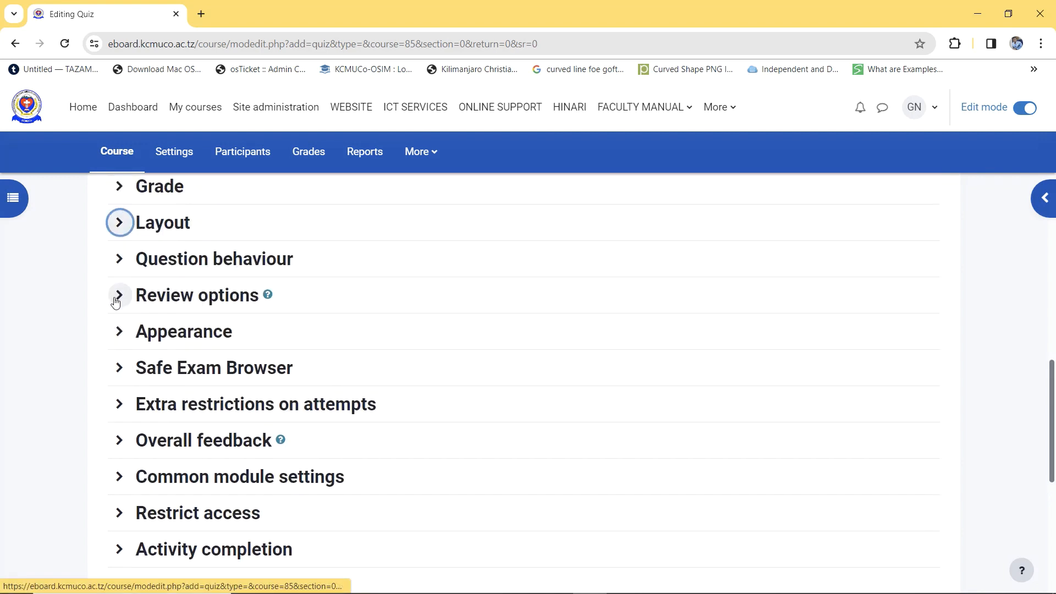
{"action": "left_click", "coordinate": [119, 297]}
{"action": "scroll", "coordinate": [225, 400], "scroll_direction": "down", "scroll_amount": 1}
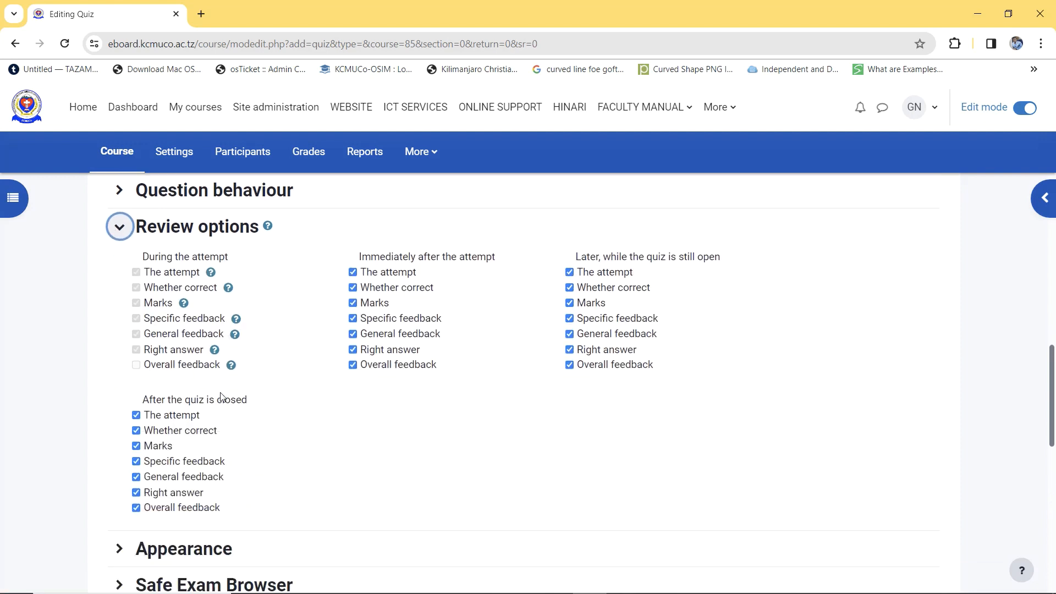
{"action": "left_click", "coordinate": [353, 271]}
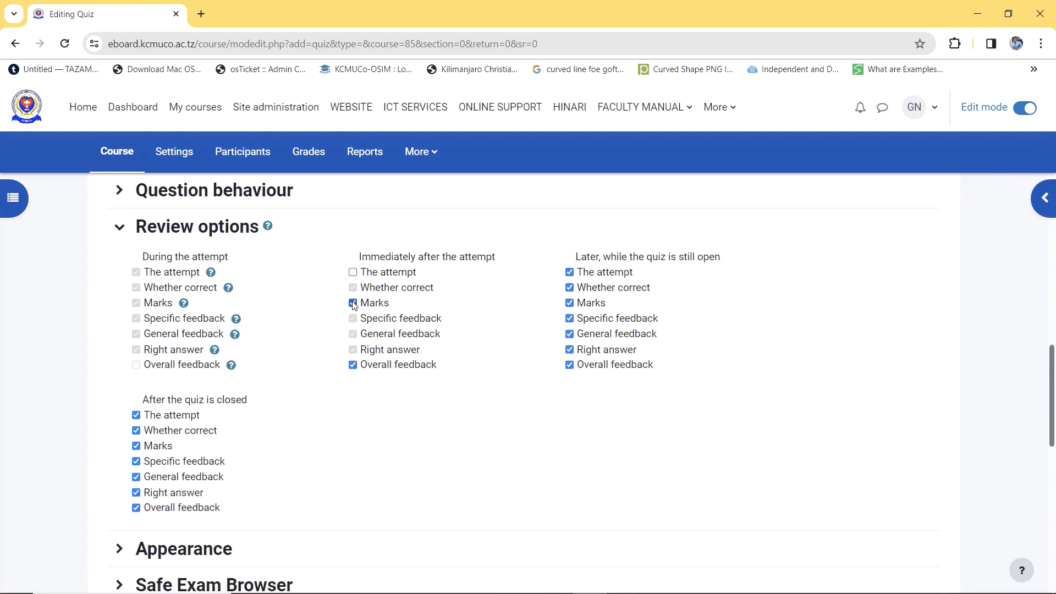
{"action": "left_click", "coordinate": [353, 303]}
{"action": "left_click", "coordinate": [353, 364]}
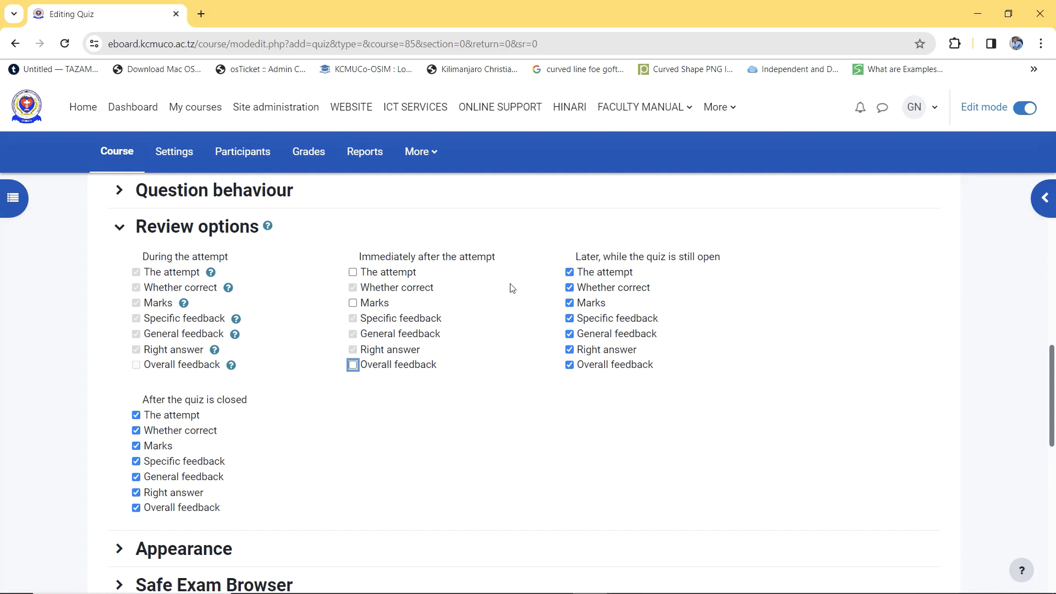
Step: Disable The attempt, Marks and Overall feedback for the review period later, while the quiz is still open
{"action": "left_click", "coordinate": [570, 273]}
{"action": "left_click", "coordinate": [569, 302]}
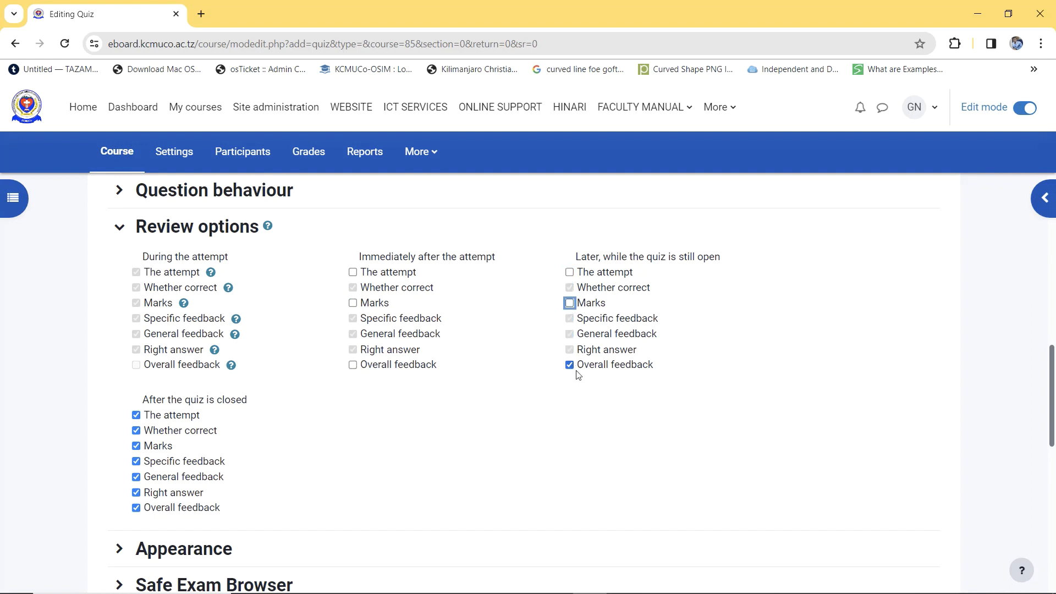
{"action": "left_click", "coordinate": [569, 364]}
{"action": "scroll", "coordinate": [269, 415], "scroll_direction": "down", "scroll_amount": 3}
{"action": "left_click", "coordinate": [136, 277]}
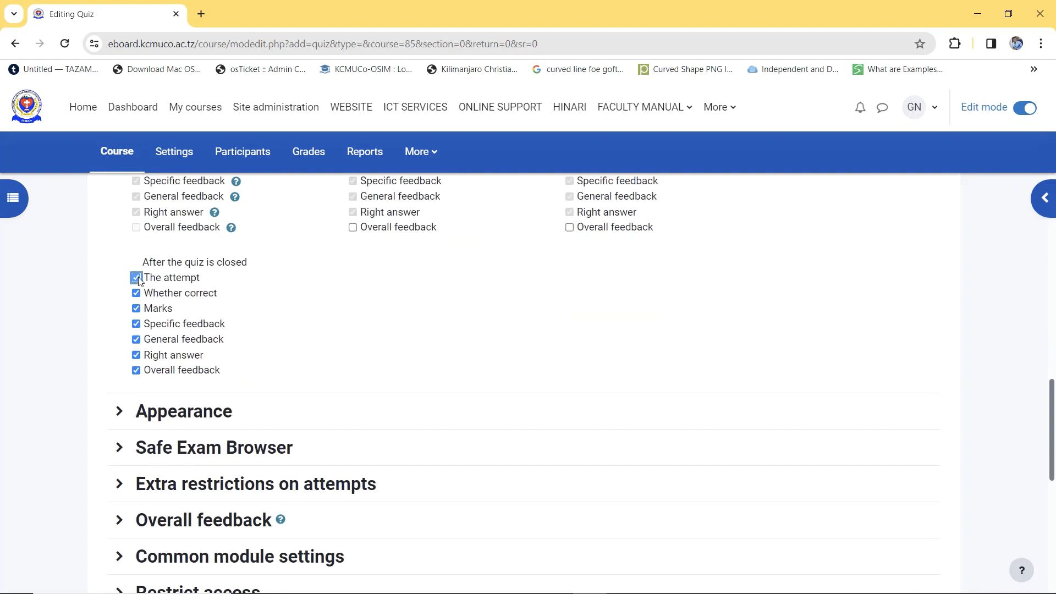
{"action": "left_click", "coordinate": [136, 309]}
{"action": "left_click", "coordinate": [137, 370]}
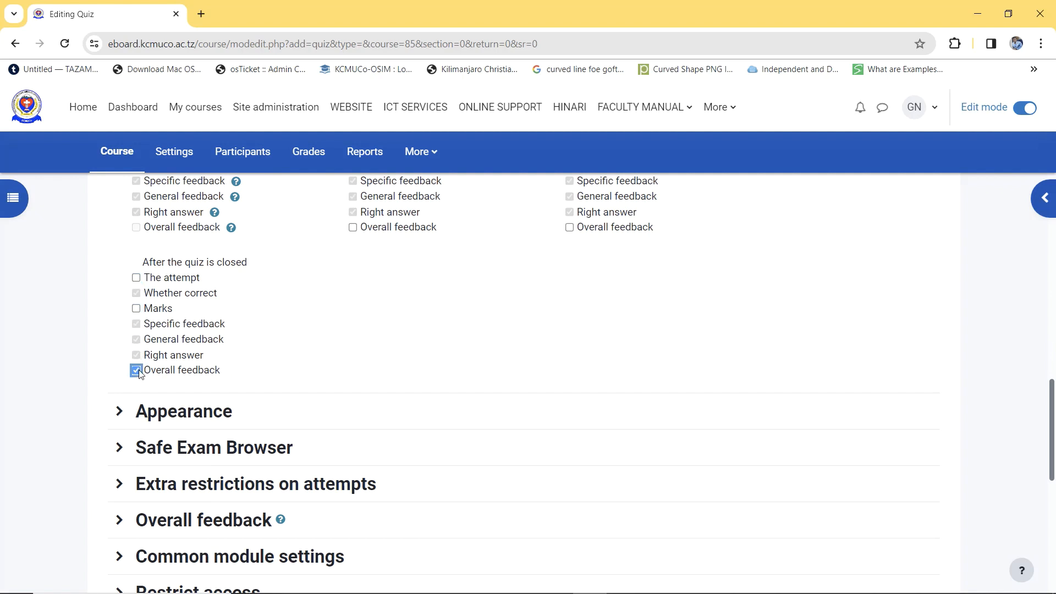
{"action": "left_click", "coordinate": [137, 278]}
{"action": "left_click", "coordinate": [136, 293]}
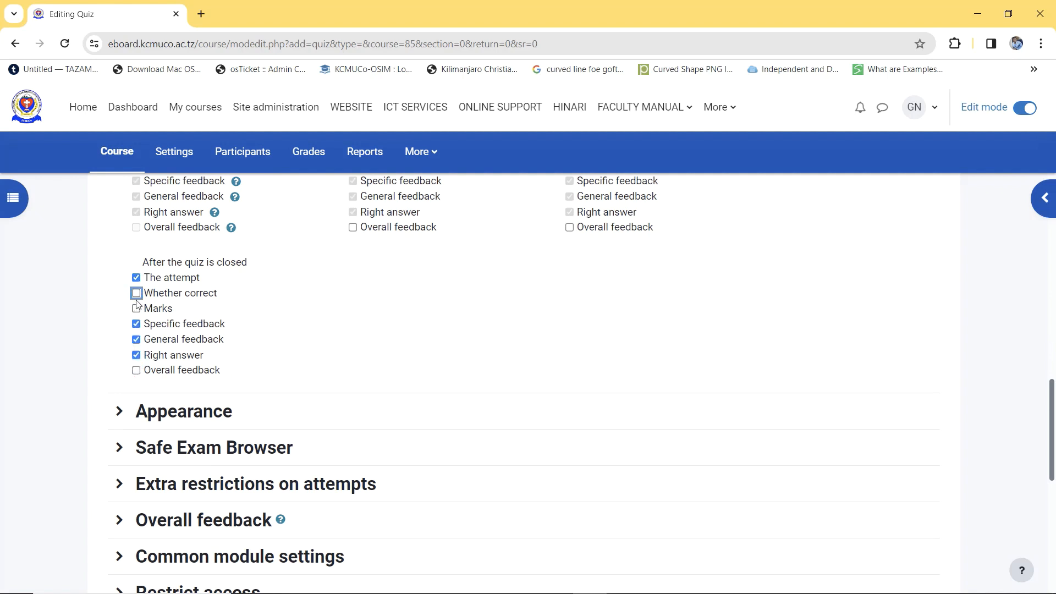
{"action": "left_click", "coordinate": [136, 294]}
{"action": "left_click", "coordinate": [136, 308]}
{"action": "left_click", "coordinate": [136, 371]}
Step: Collapse the Review options and save the new quiz, displaying its overview page
{"action": "scroll", "coordinate": [139, 307], "scroll_direction": "up", "scroll_amount": 3}
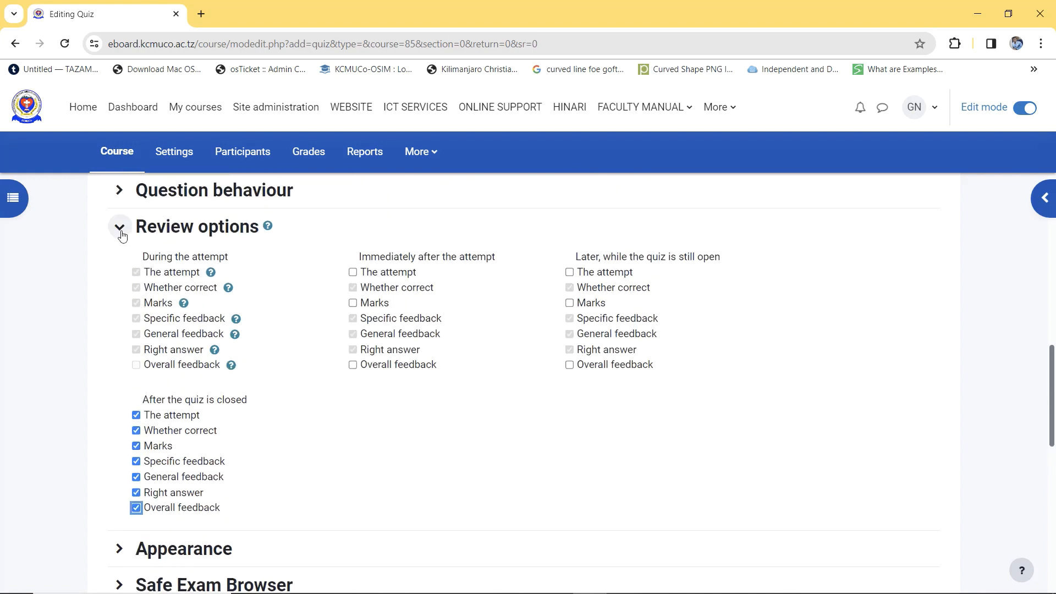
{"action": "left_click", "coordinate": [119, 226]}
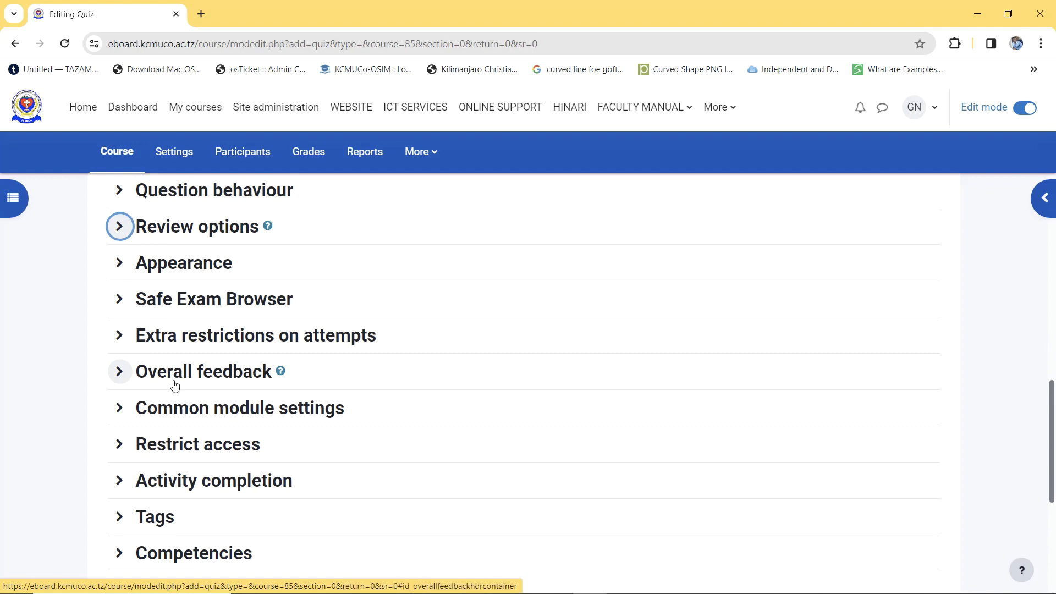
{"action": "scroll", "coordinate": [179, 386], "scroll_direction": "down", "scroll_amount": 3}
{"action": "scroll", "coordinate": [179, 386], "scroll_direction": "down", "scroll_amount": 3}
{"action": "left_click", "coordinate": [493, 351]}
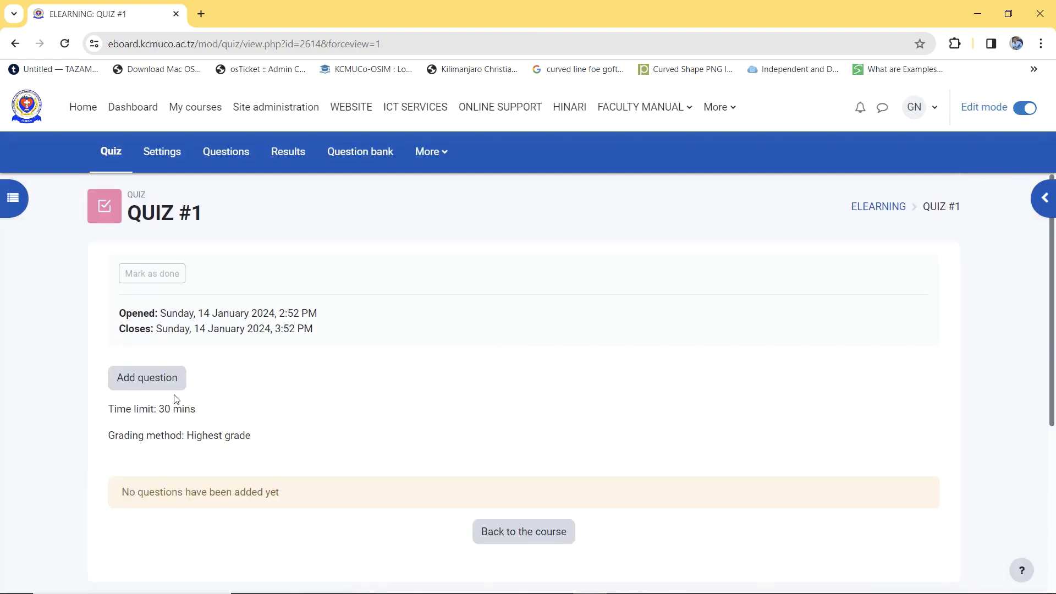
Step: Start adding questions to QUIZ #1 and enable Shuffle for its question section
{"action": "left_click", "coordinate": [160, 388]}
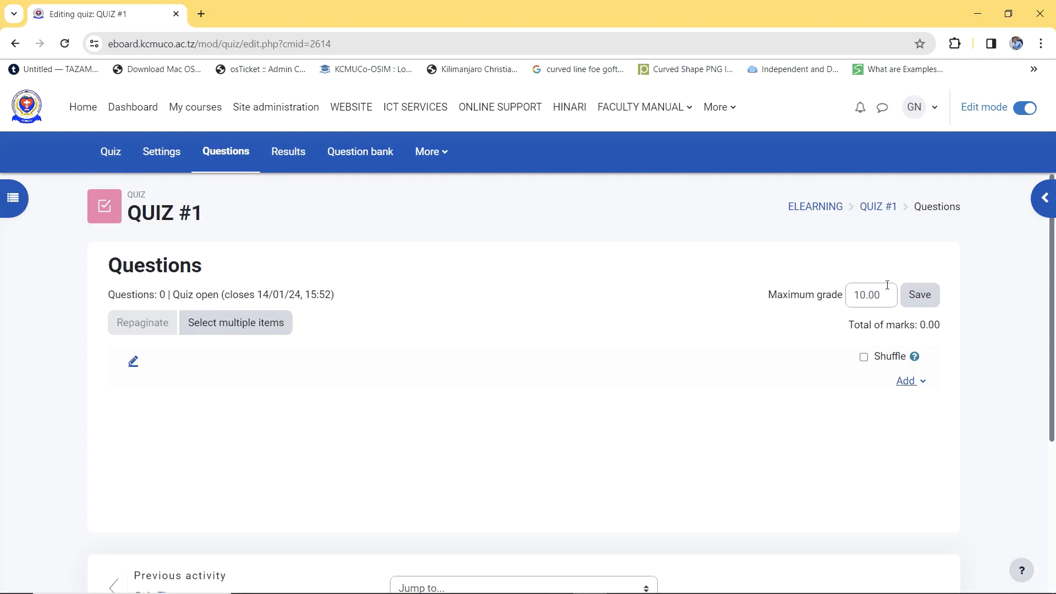
{"action": "left_click", "coordinate": [868, 296]}
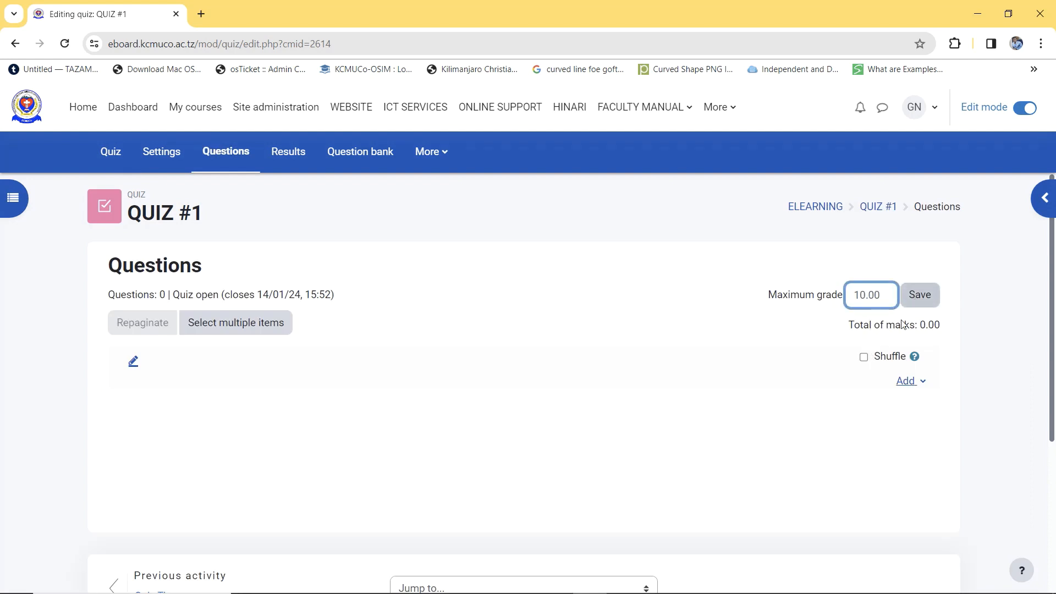
{"action": "left_click", "coordinate": [864, 358]}
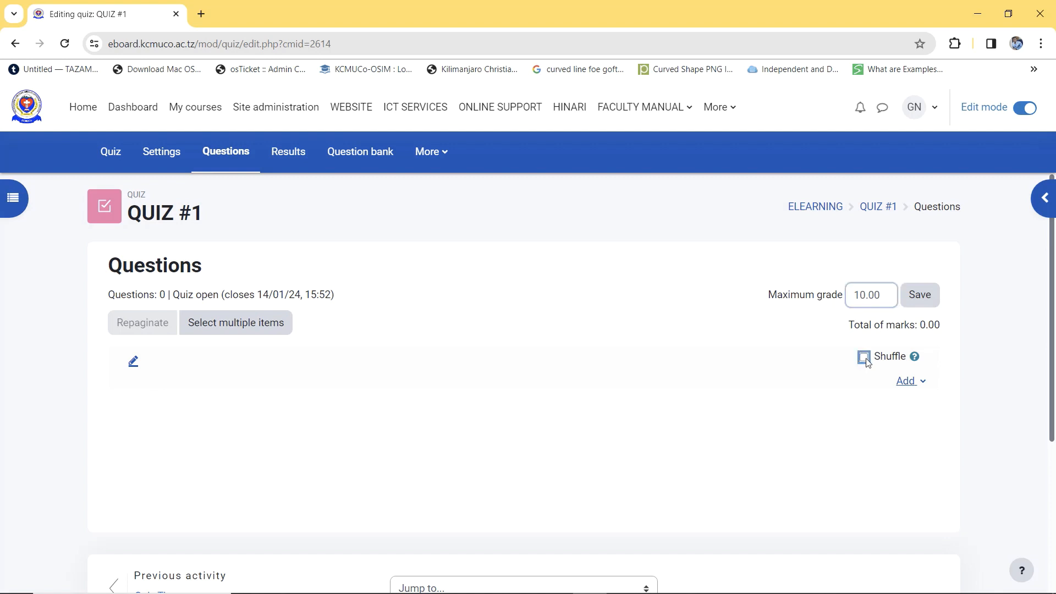
Step: Add all questions from the question bank category QUIZ #1 under the ELEARNING course to the quiz
{"action": "left_click", "coordinate": [924, 385]}
{"action": "left_click", "coordinate": [866, 436]}
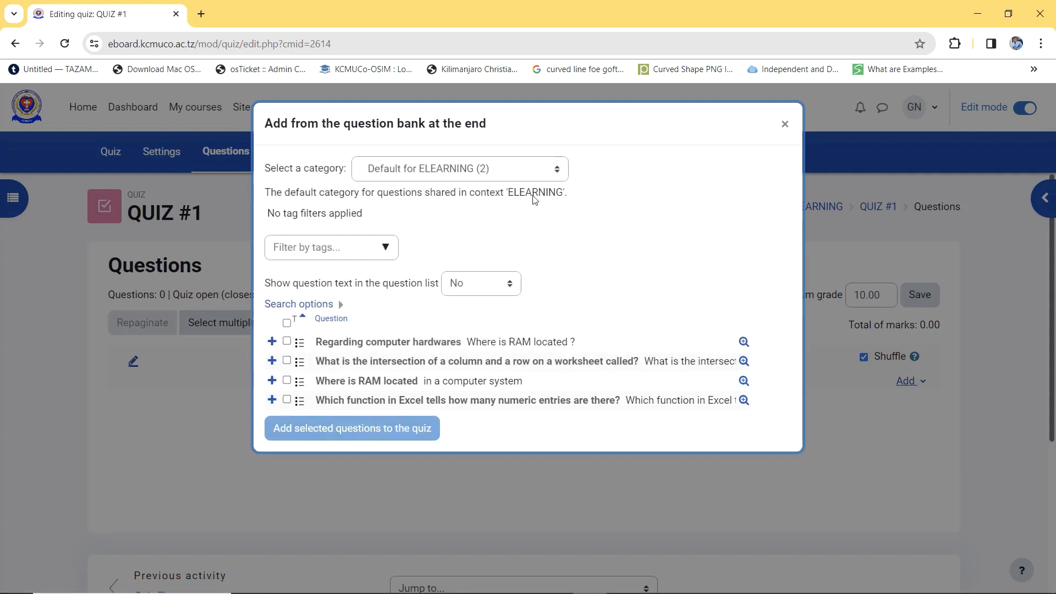
{"action": "left_click", "coordinate": [465, 174]}
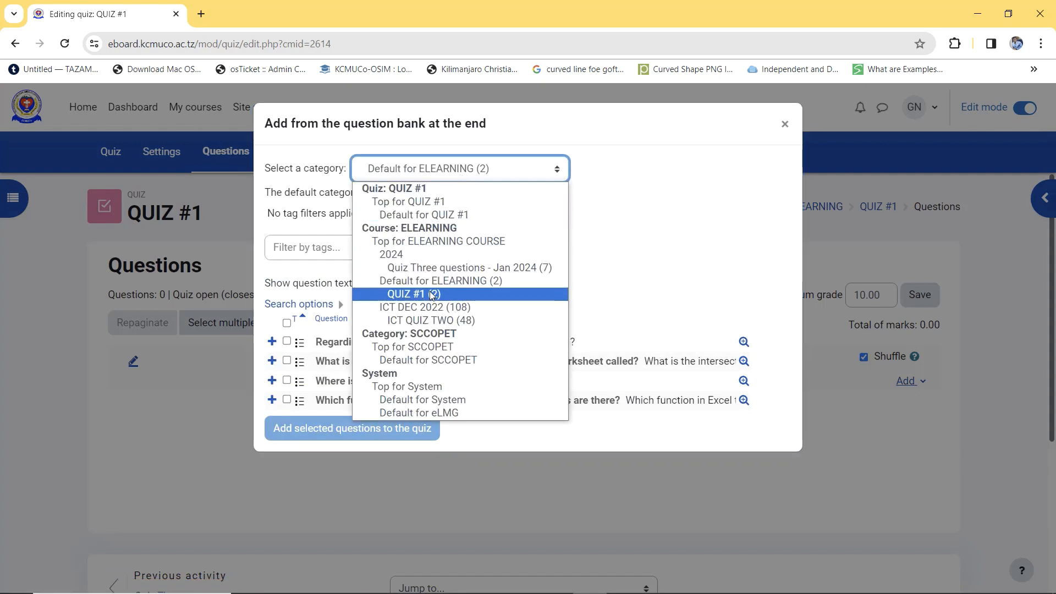
{"action": "left_click", "coordinate": [434, 294]}
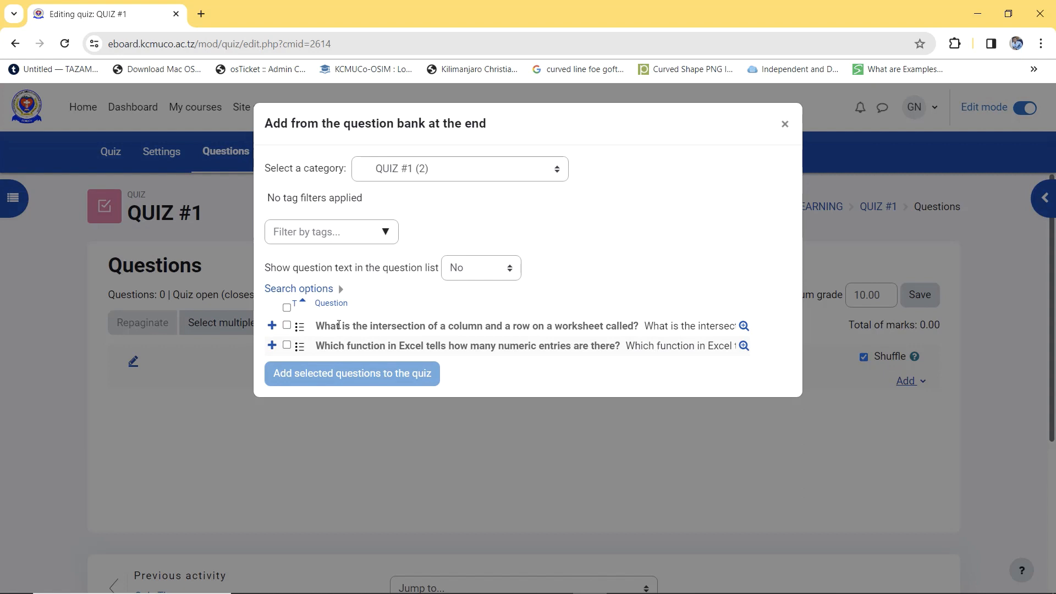
{"action": "left_click", "coordinate": [286, 309]}
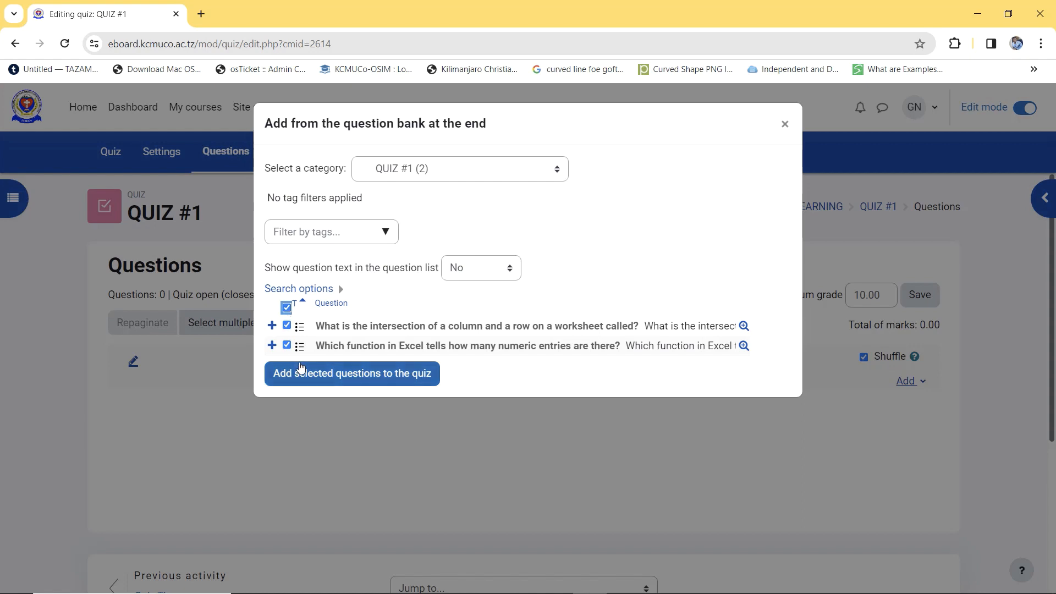
{"action": "left_click", "coordinate": [323, 375]}
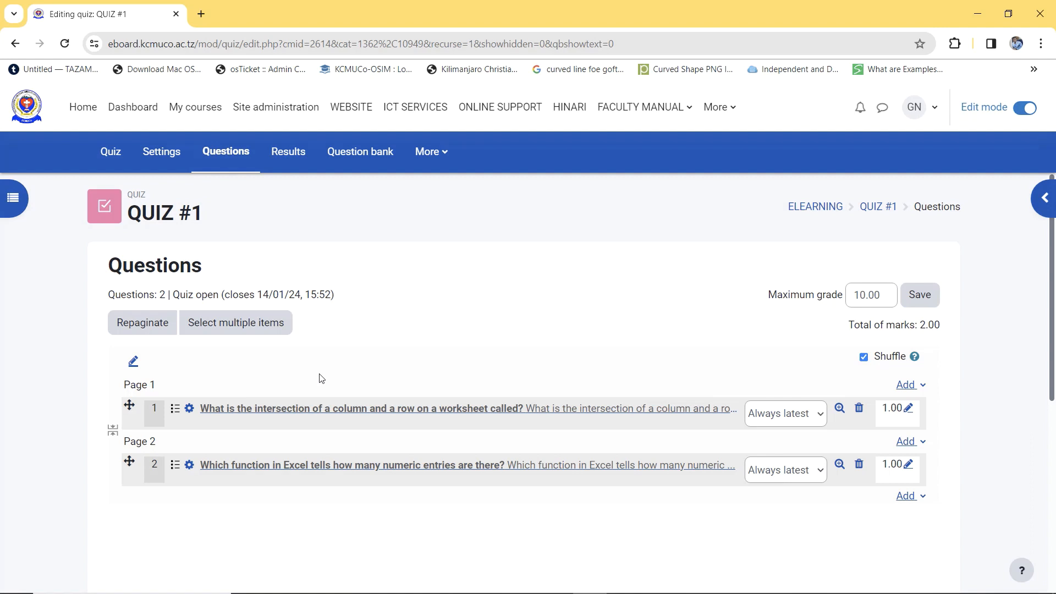
Step: Return to the QUIZ #1 overview page and start a preview attempt of the quiz
{"action": "left_click", "coordinate": [877, 208]}
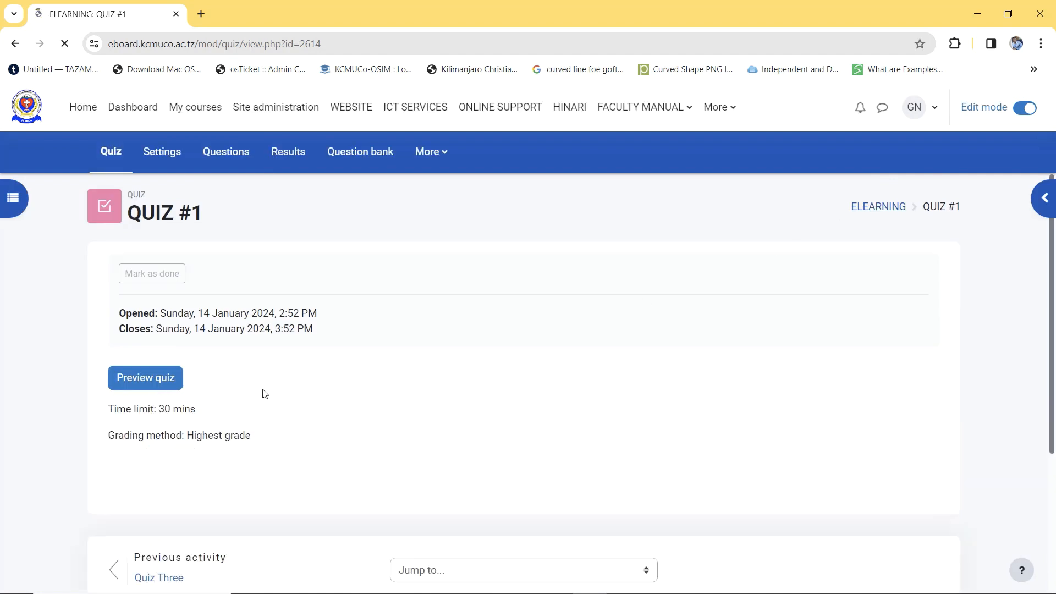
{"action": "left_click", "coordinate": [148, 386]}
{"action": "left_click", "coordinate": [363, 411]}
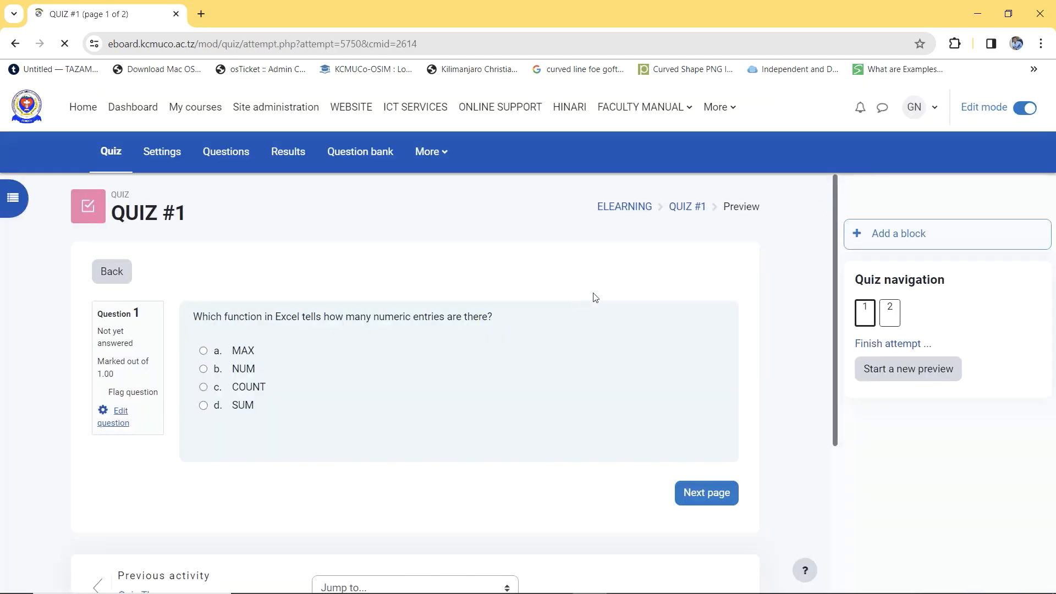
Step: Answer question 2 of the preview with Cell, and leave the attempt from its summary for the QUIZ #1 overview page
{"action": "left_click", "coordinate": [857, 317]}
{"action": "left_click", "coordinate": [887, 314]}
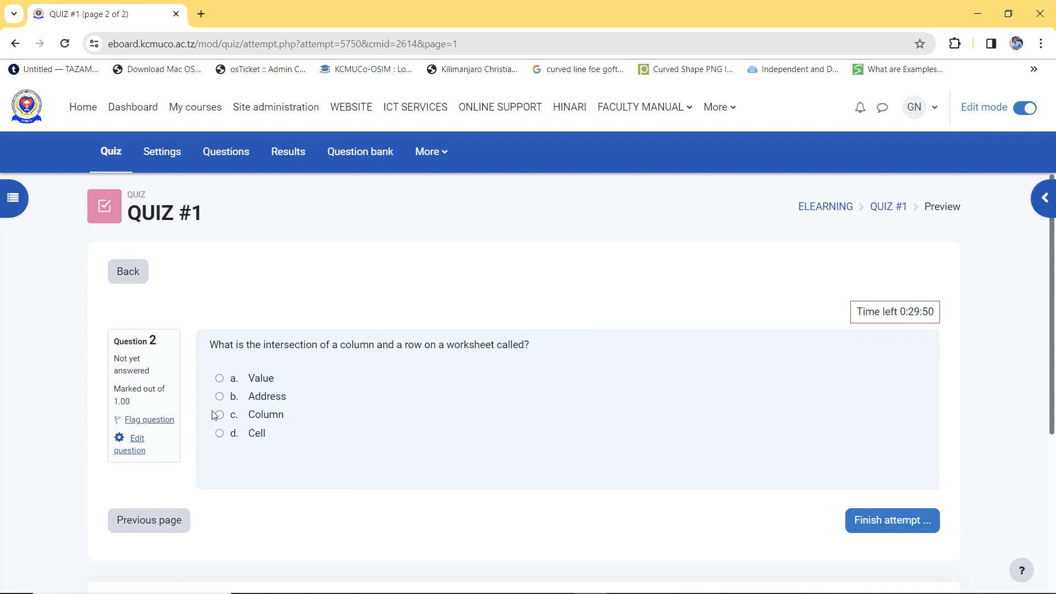
{"action": "left_click", "coordinate": [220, 433]}
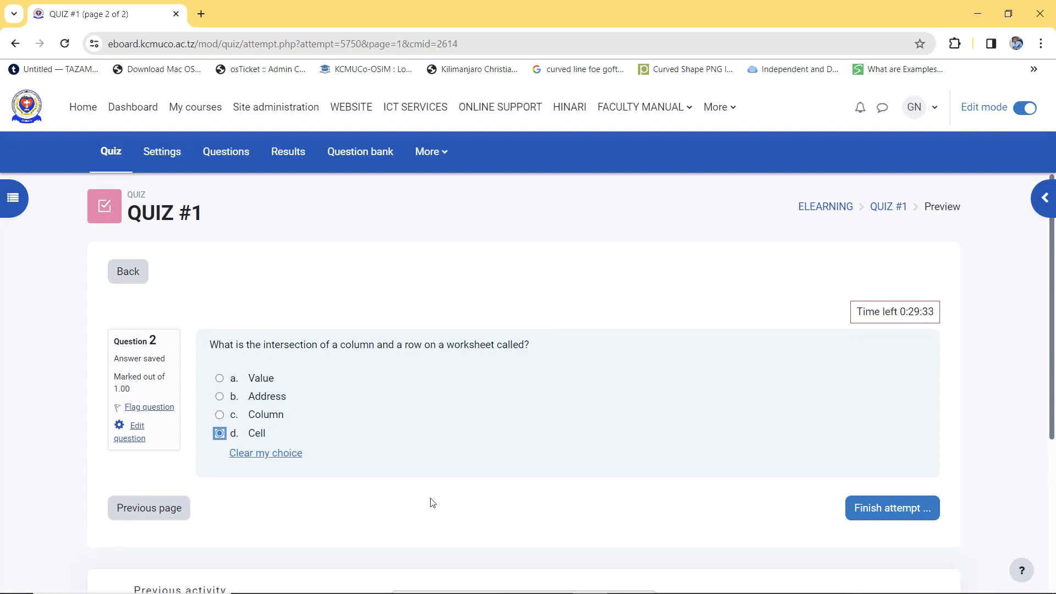
{"action": "left_click", "coordinate": [886, 509]}
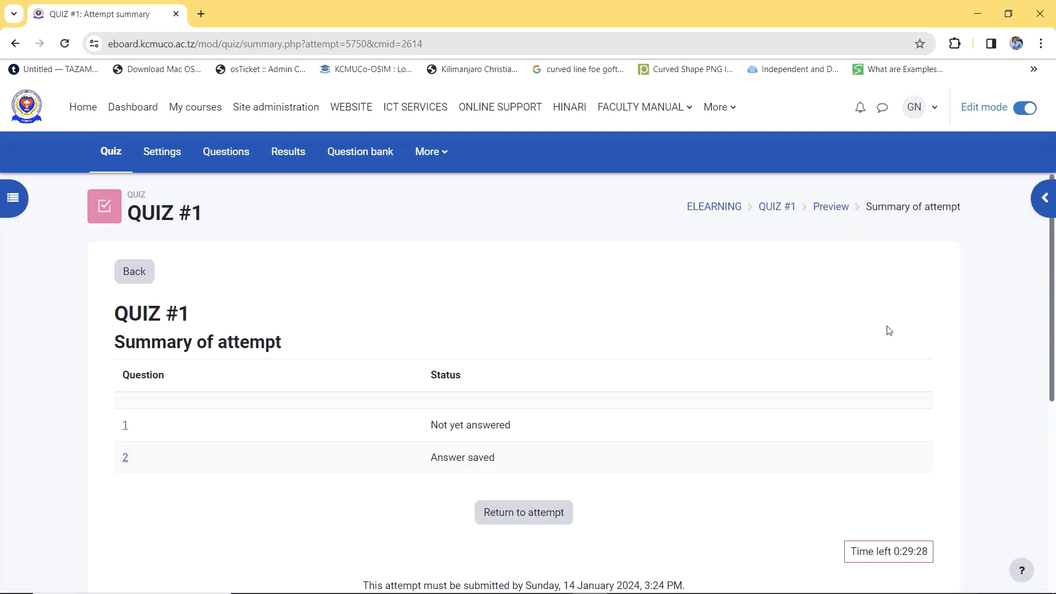
{"action": "left_click", "coordinate": [776, 207]}
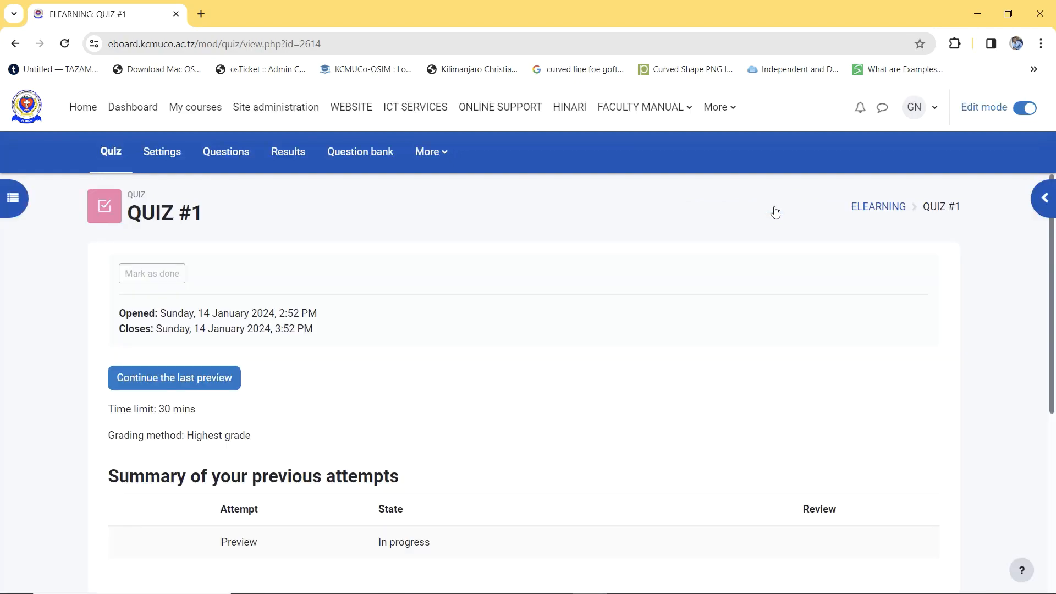